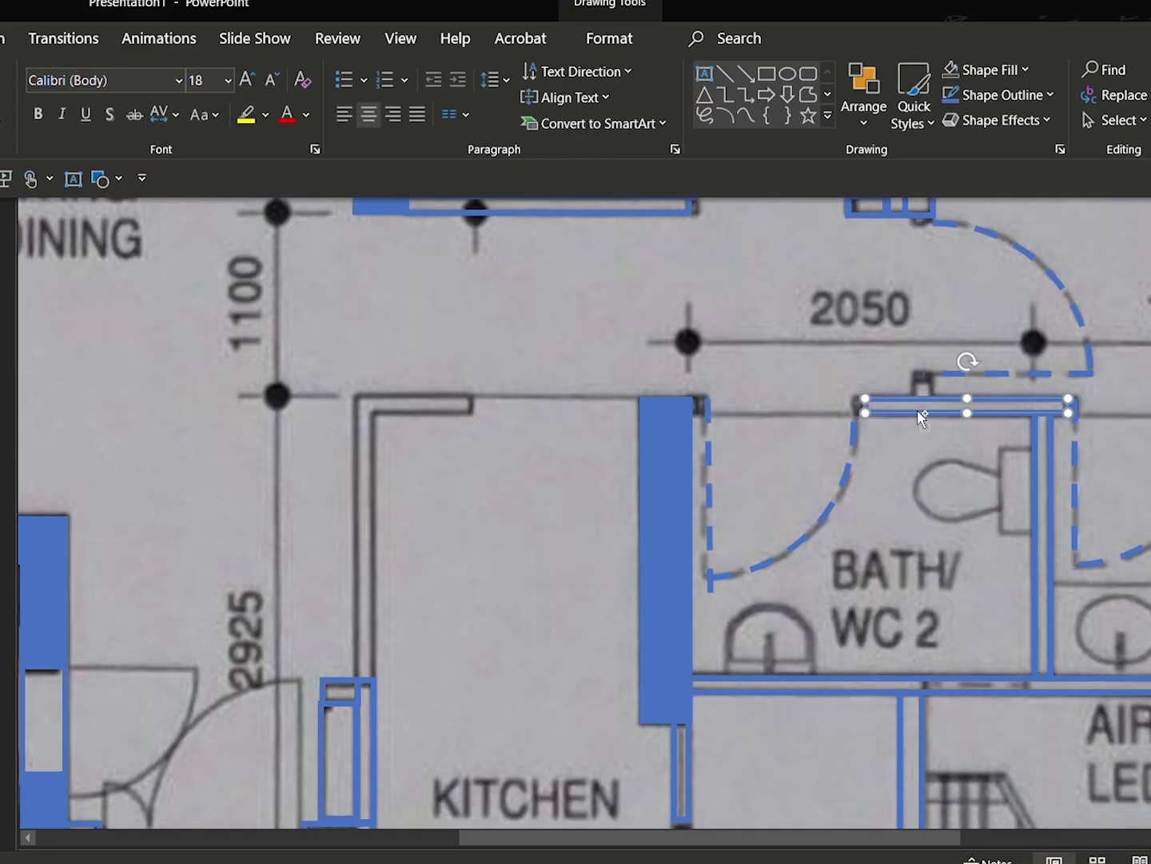
# Step: Paste a copy of the unfilled wall rectangle and shorten it to fit the kitchen's short upper wall
pyautogui.hotkey('ctrl', 'v')
pyautogui.moveTo(918, 436); pyautogui.dragTo(385, 409)
pyautogui.moveTo(562, 403); pyautogui.dragTo(472, 403)
pyautogui.click(458, 486)
pyautogui.scroll(-1, 459, 486)
# Step: Copy the short unfilled wall rectangle between kitchen and service yard onto the upper part of the kitchen's left wall
pyautogui.click(676, 687)
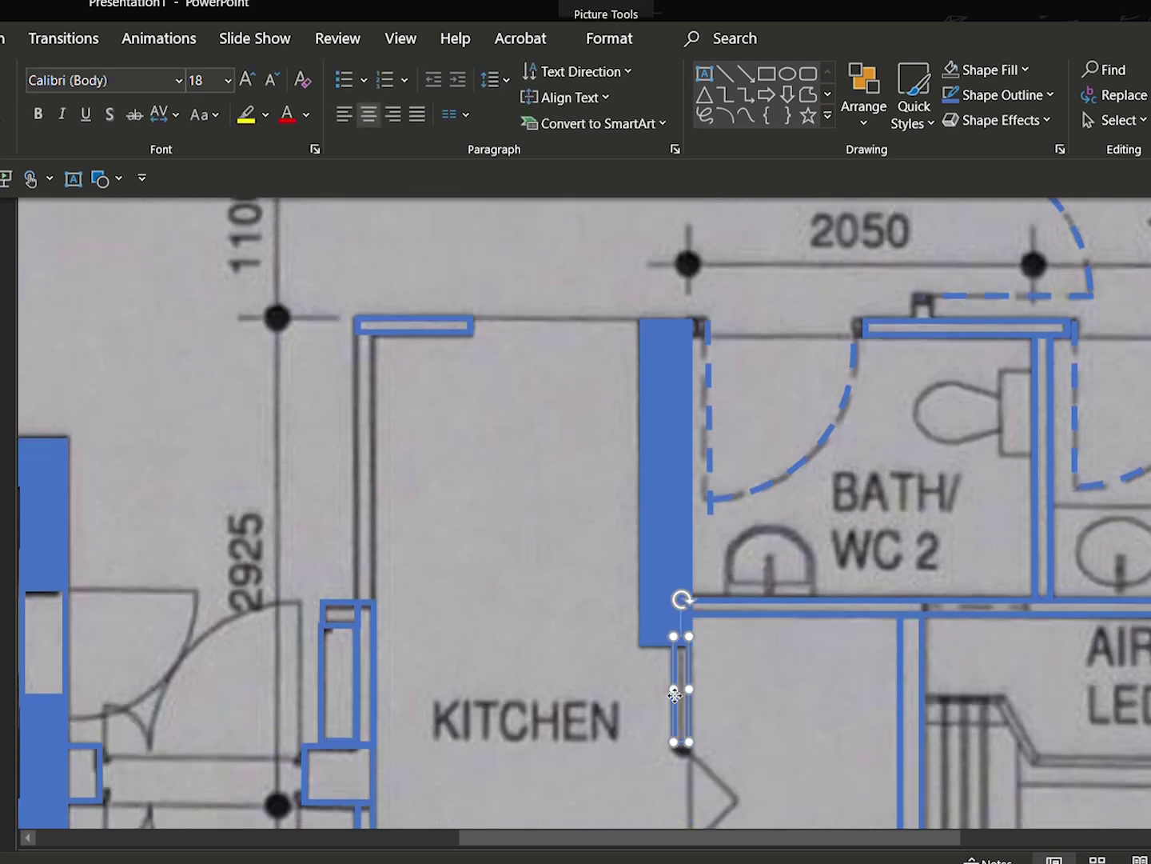
pyautogui.hotkey('ctrl', 'c')
pyautogui.hotkey('ctrl', 'v')
pyautogui.moveTo(714, 695)
pyautogui.mouseDown()
pyautogui.moveTo(727, 707)
pyautogui.moveTo(355, 368)
pyautogui.mouseUp()
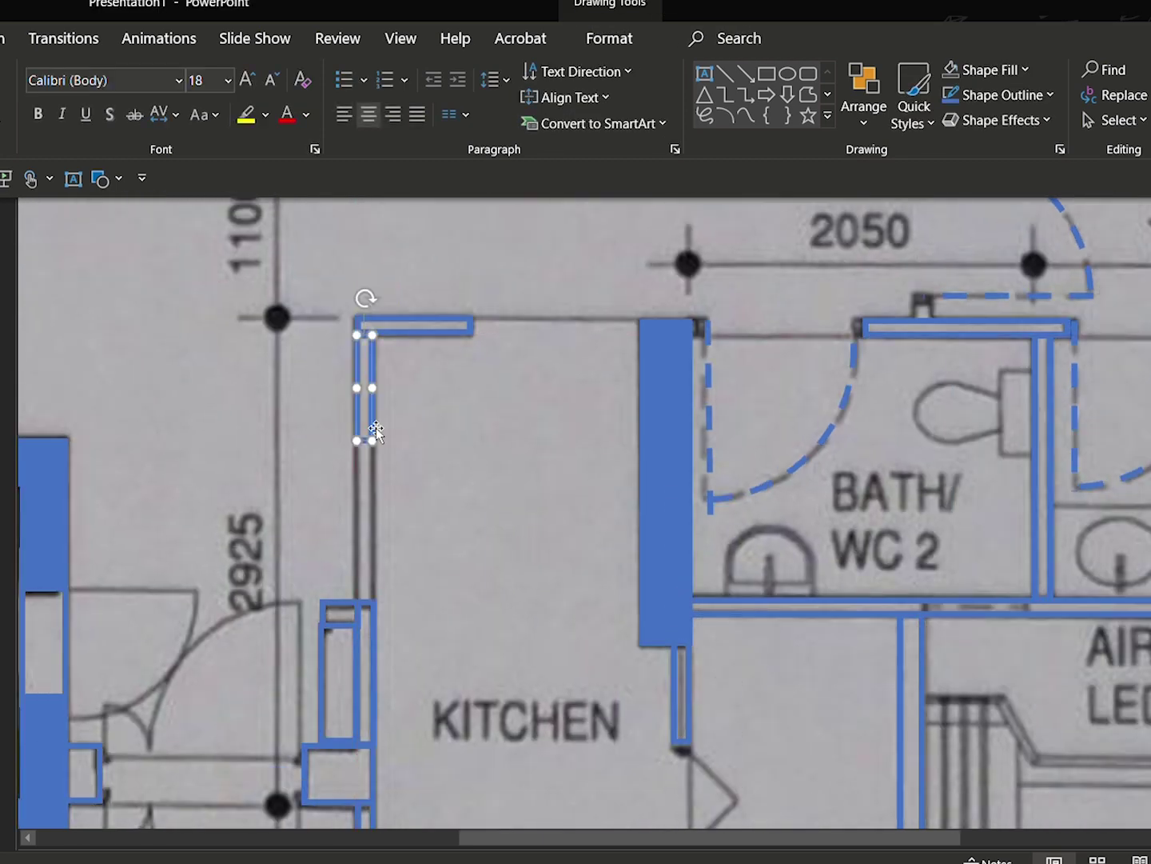
pyautogui.scroll(-3, 376, 428)
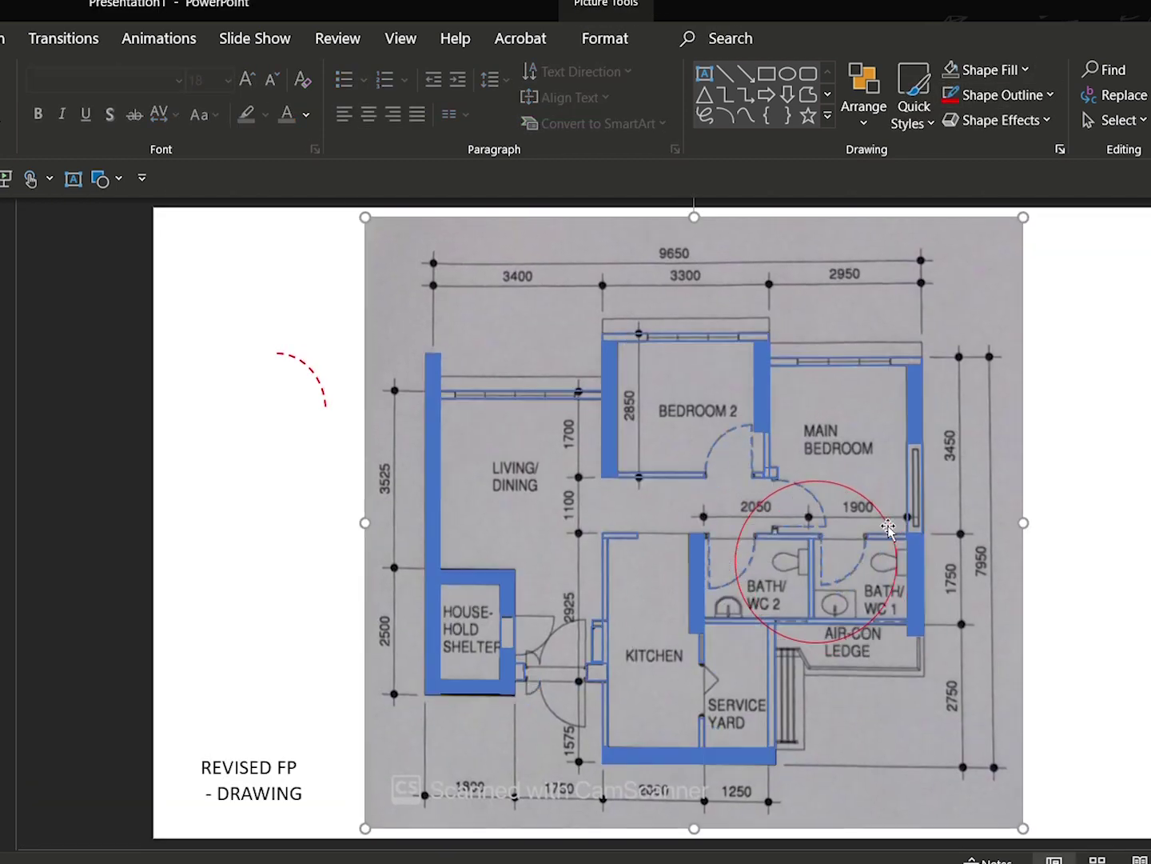
# Step: Enlarge the red circle over the bathrooms to reach into both bedrooms, and delete the dashed red arc beside the plan
pyautogui.click(889, 526)
pyautogui.moveTo(735, 481); pyautogui.dragTo(673, 387)
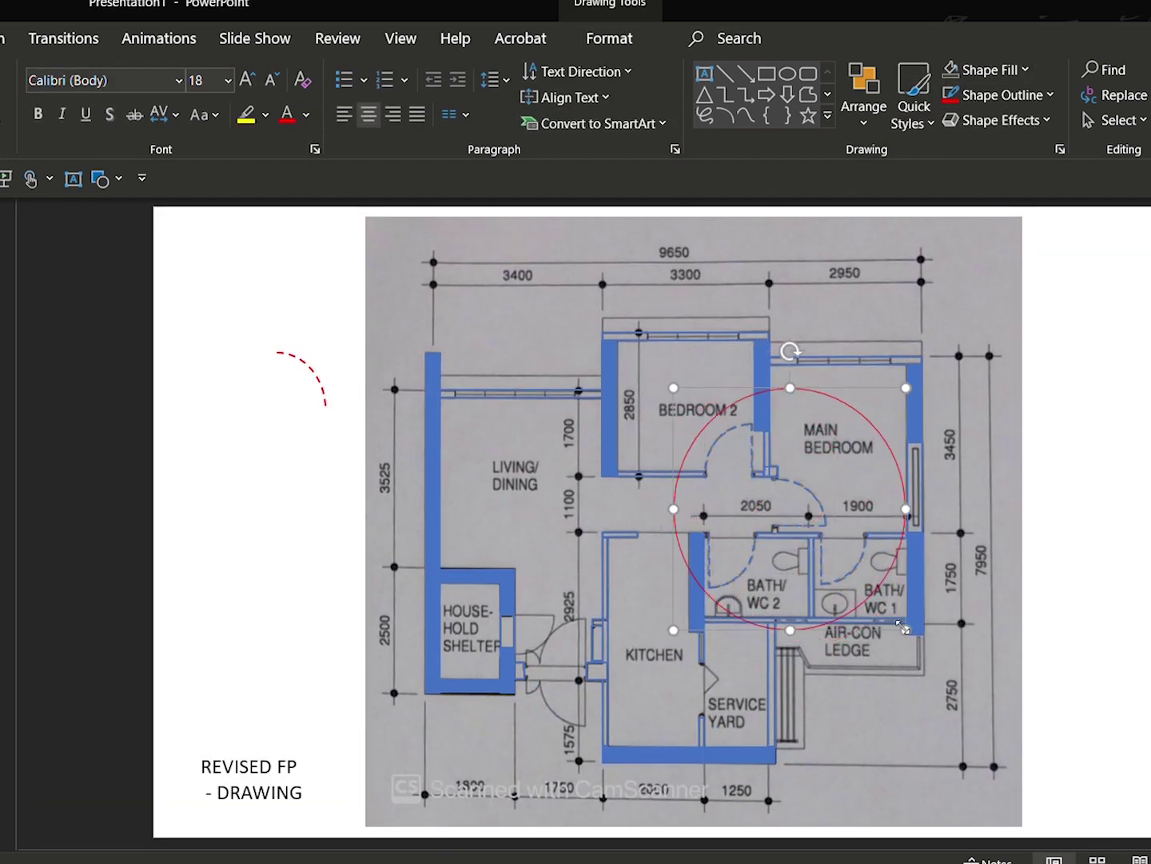
pyautogui.click(1004, 95)
pyautogui.moveTo(890, 451)
pyautogui.mouseDown()
pyautogui.moveTo(875, 450)
pyautogui.moveTo(879, 460)
pyautogui.mouseUp()
pyautogui.click(305, 364)
pyautogui.press('Delete')
# Step: Shrink the floor plan picture and crop away its empty margins above and on both sides
pyautogui.click(664, 508)
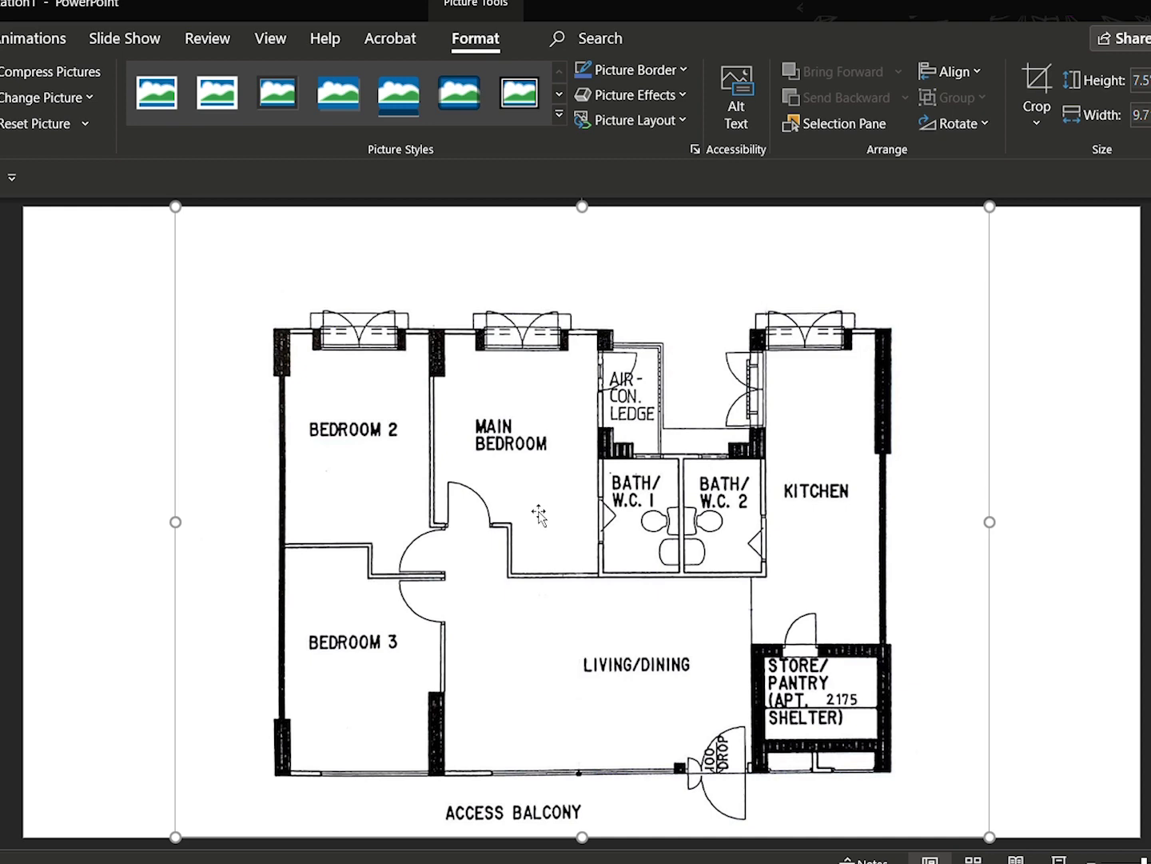
pyautogui.moveTo(990, 836); pyautogui.dragTo(870, 745)
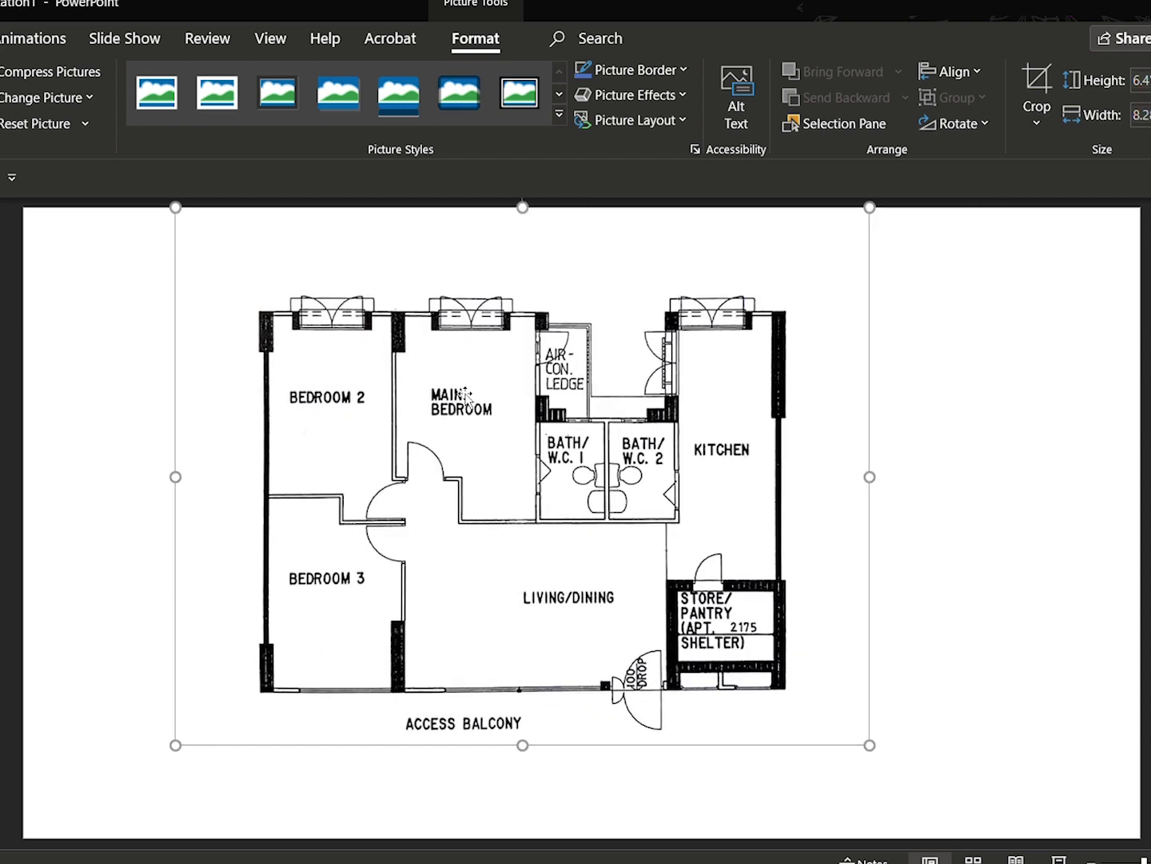
pyautogui.click(1025, 111)
pyautogui.moveTo(522, 207); pyautogui.dragTo(535, 282)
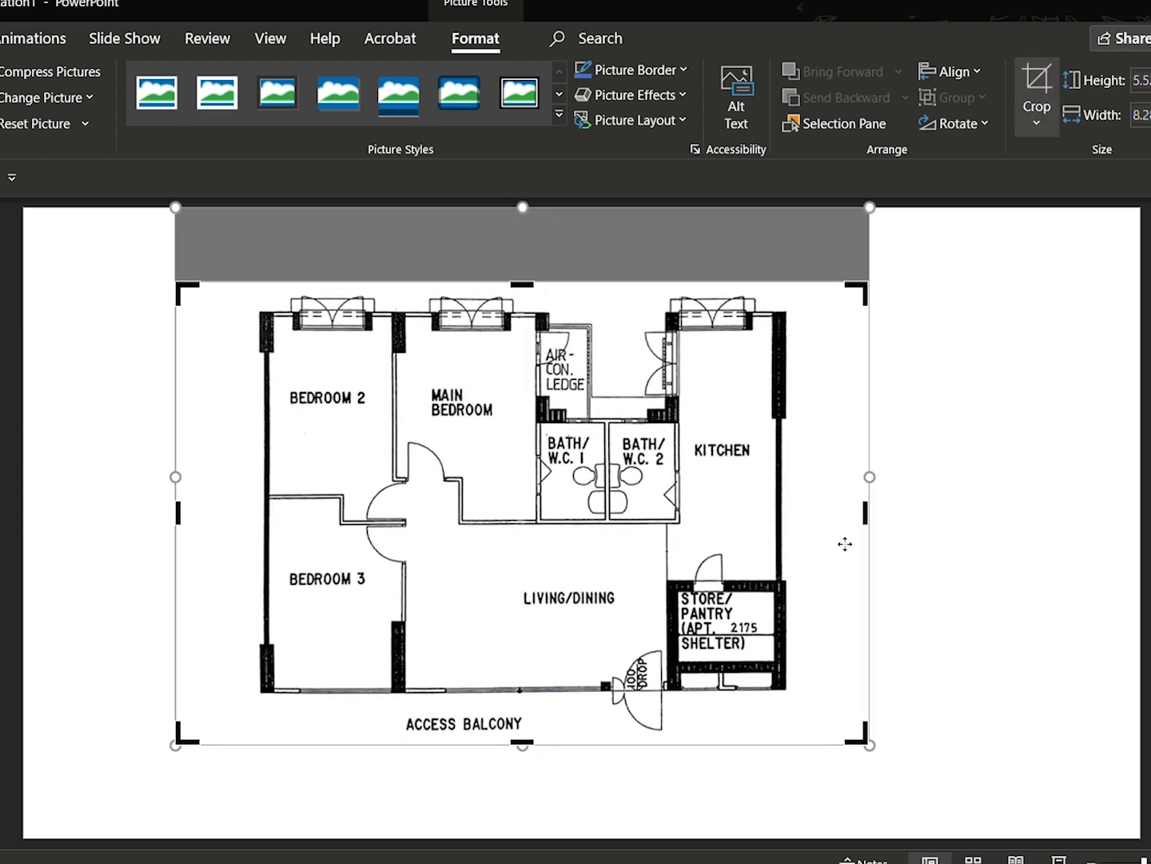
pyautogui.moveTo(869, 478); pyautogui.dragTo(805, 507)
pyautogui.moveTo(176, 513); pyautogui.dragTo(244, 528)
pyautogui.press('Escape')
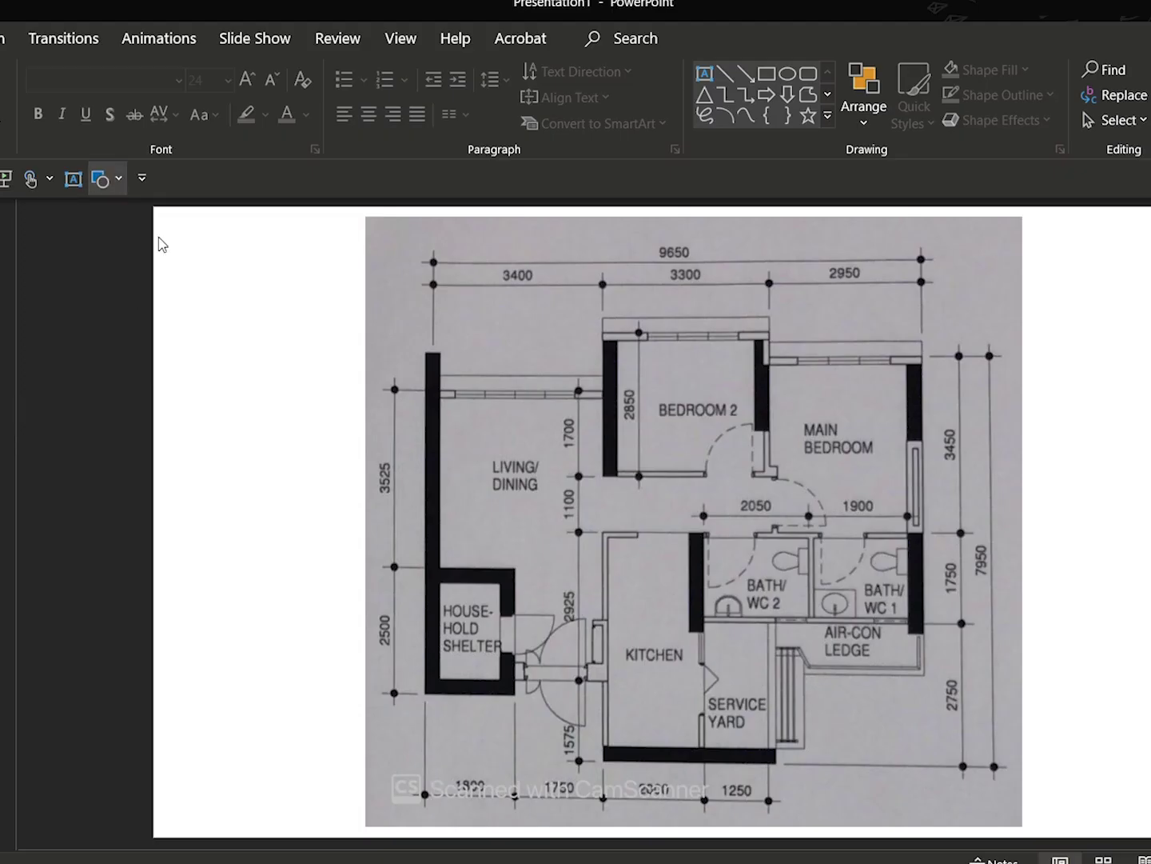
# Step: Draw a filled rectangle over the living/dining area's thick outer wall and fit shortened copies over the household shelter's two right-hand wall pieces
pyautogui.moveTo(429, 356); pyautogui.dragTo(446, 702)
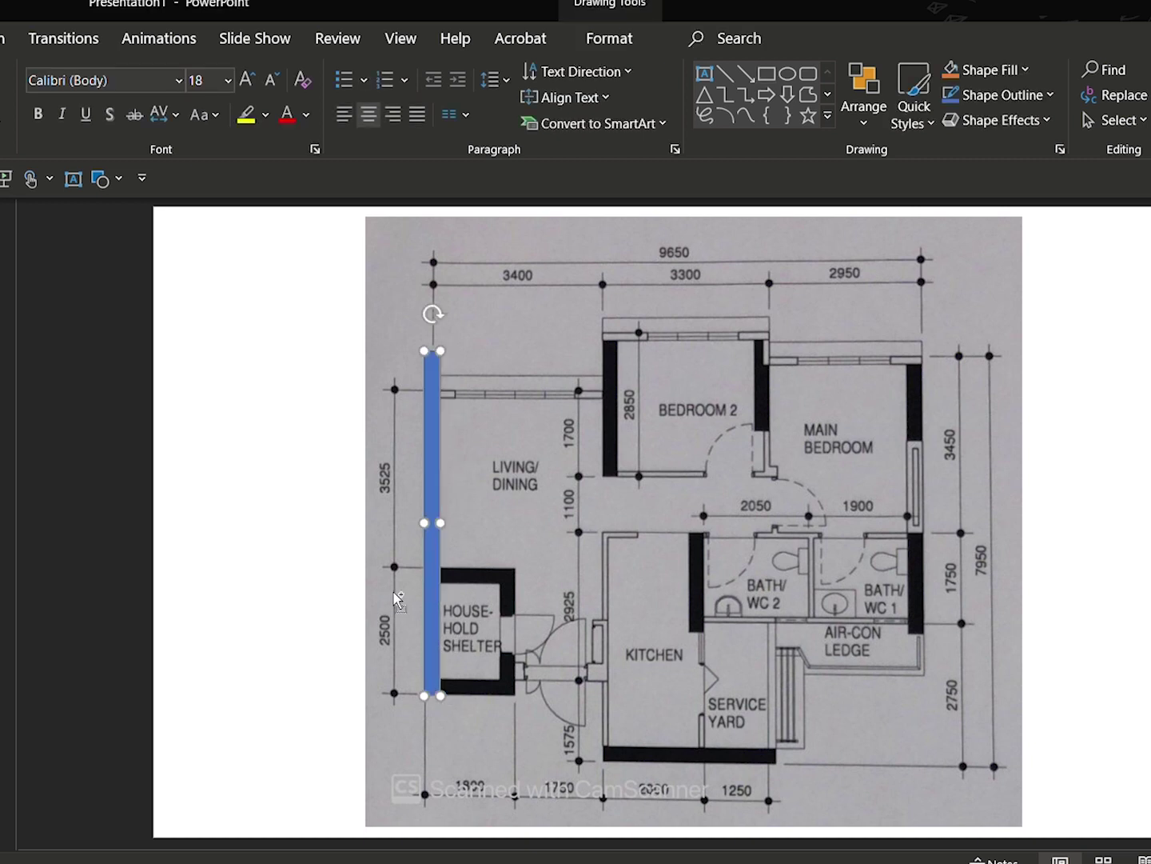
pyautogui.hotkey('ctrl', 'c')
pyautogui.hotkey('ctrl', 'v')
pyautogui.moveTo(448, 451); pyautogui.dragTo(506, 436)
pyautogui.moveTo(508, 349); pyautogui.dragTo(502, 586)
pyautogui.hotkey('ctrl', 'c')
pyautogui.hotkey('ctrl', 'v')
pyautogui.moveTo(507, 576); pyautogui.dragTo(513, 569)
pyautogui.click(536, 558)
# Step: Remove the shape outline from the long outer wall rectangle and the two household shelter wall rectangles
pyautogui.click(436, 450)
pyautogui.click(1006, 74)
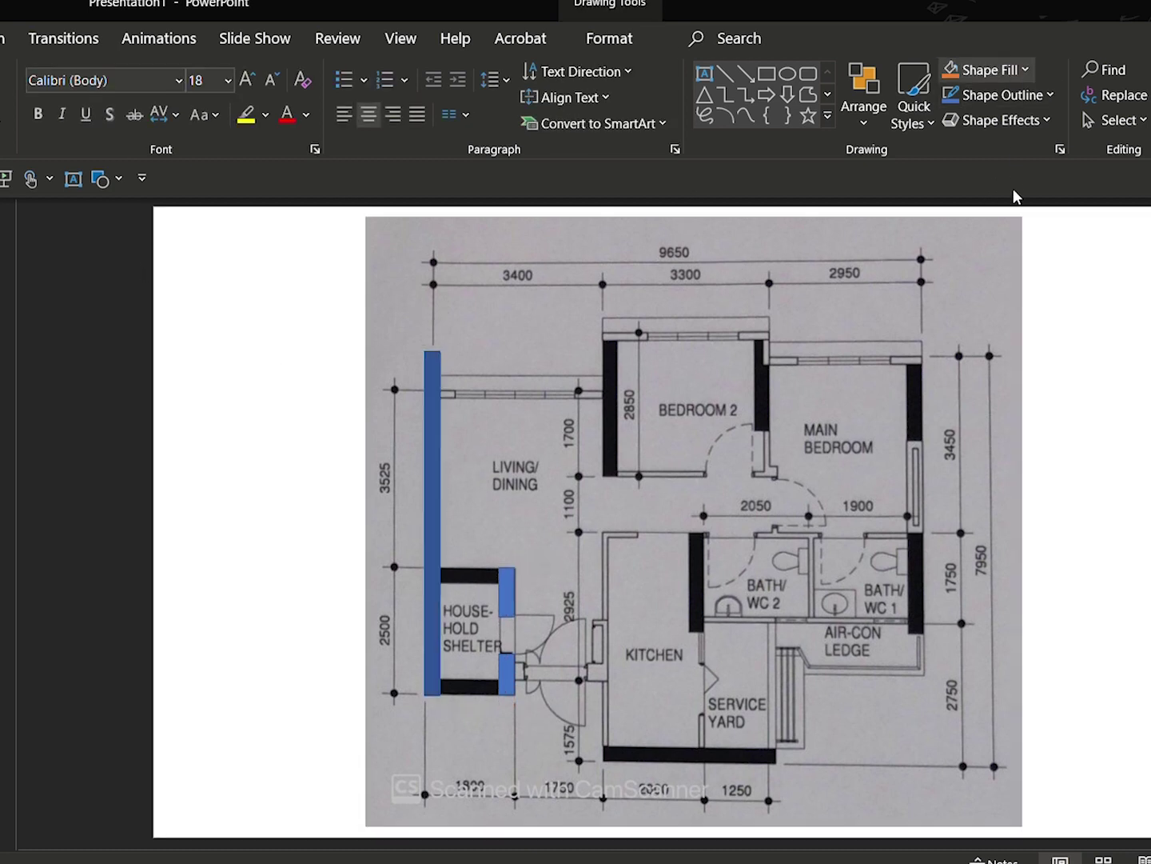
pyautogui.click(1009, 120)
pyautogui.click(1007, 95)
pyautogui.click(1010, 334)
pyautogui.click(508, 594)
pyautogui.keyDown('shift'); pyautogui.click(507, 674); pyautogui.keyUp('shift')
pyautogui.click(1006, 95)
pyautogui.click(1011, 335)
pyautogui.click(540, 453)
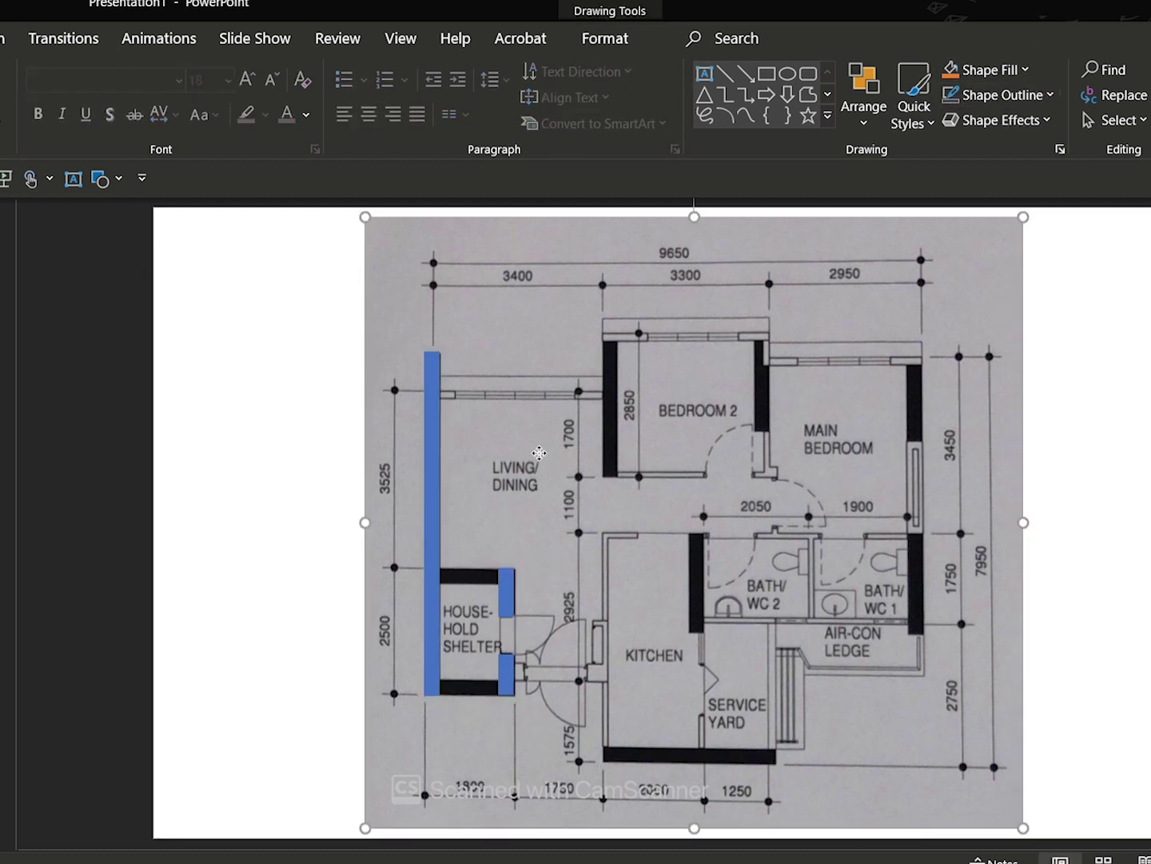
pyautogui.click(101, 171)
pyautogui.click(160, 232)
pyautogui.moveTo(439, 569)
pyautogui.mouseDown()
pyautogui.moveTo(501, 586)
pyautogui.moveTo(492, 685)
pyautogui.moveTo(478, 689)
pyautogui.mouseUp()
pyautogui.hotkey('ctrl', 'z')
# Step: Draw a filled rectangle over the household shelter's upper wall and copy it over its lower wall
pyautogui.click(102, 178)
pyautogui.click(161, 230)
pyautogui.hotkey('ctrl', 'c')
pyautogui.hotkey('ctrl', 'v')
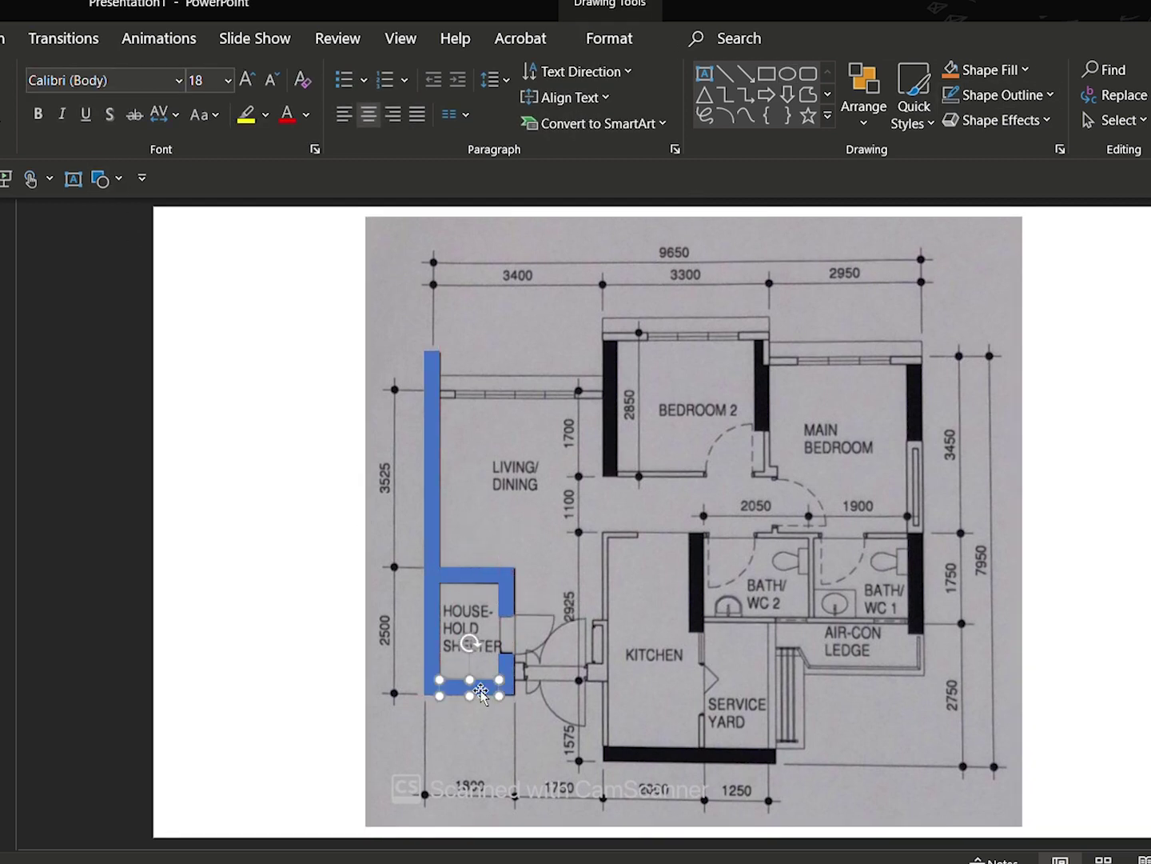
pyautogui.click(288, 579)
# Step: Copy the household shelter's vertical wall rectangle over Bedroom 2's left wall and the kitchen/bath 2 wall, fitting each to the wall's length
pyautogui.click(510, 591)
pyautogui.hotkey('ctrl', 'c')
pyautogui.hotkey('ctrl', 'v')
pyautogui.moveTo(522, 599); pyautogui.dragTo(611, 476)
pyautogui.hotkey('ctrl', 'c')
pyautogui.hotkey('ctrl', 'v')
pyautogui.moveTo(631, 392); pyautogui.dragTo(696, 568)
pyautogui.moveTo(697, 666); pyautogui.dragTo(700, 632)
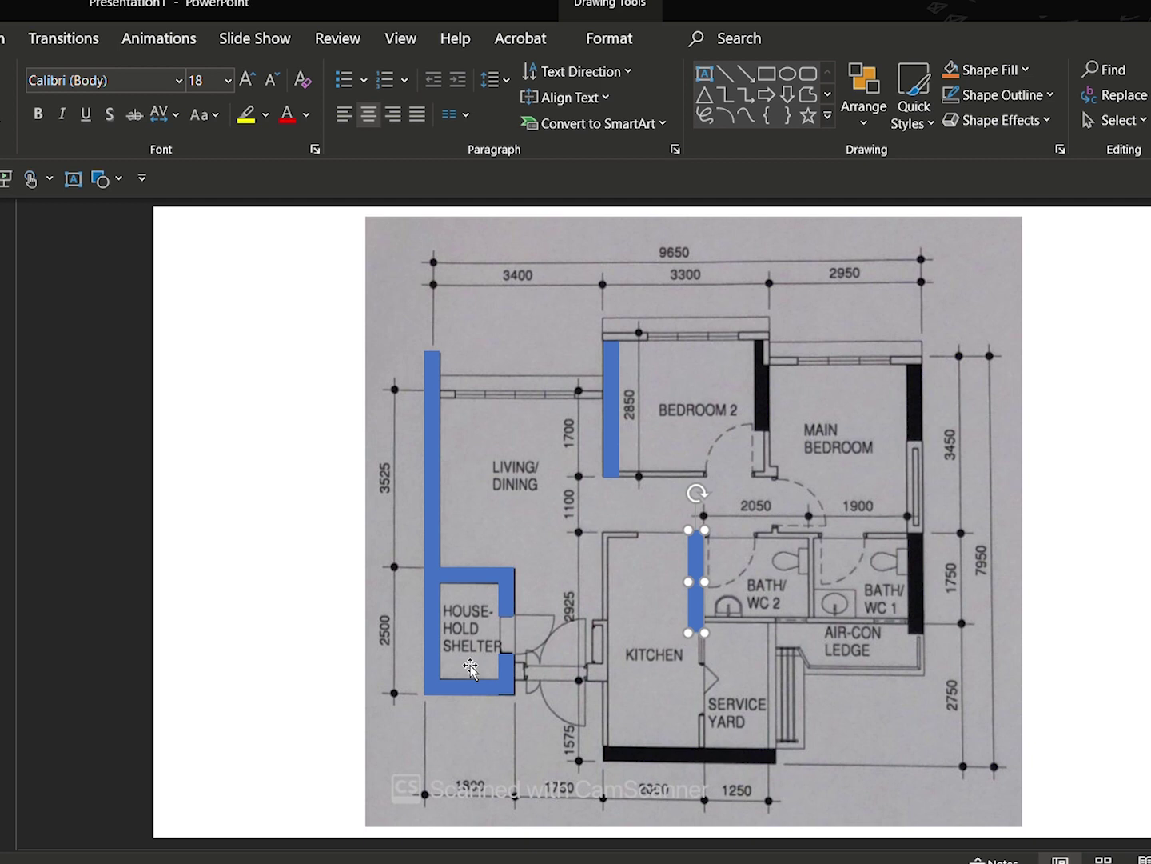
# Step: Copy the household shelter's lower wall rectangle over the bottom wall of the kitchen and service yard, and stretch it to full length
pyautogui.click(472, 687)
pyautogui.hotkey('ctrl', 'c')
pyautogui.hotkey('ctrl', 'v')
pyautogui.moveTo(504, 699); pyautogui.dragTo(653, 752)
pyautogui.moveTo(665, 764); pyautogui.dragTo(780, 766)
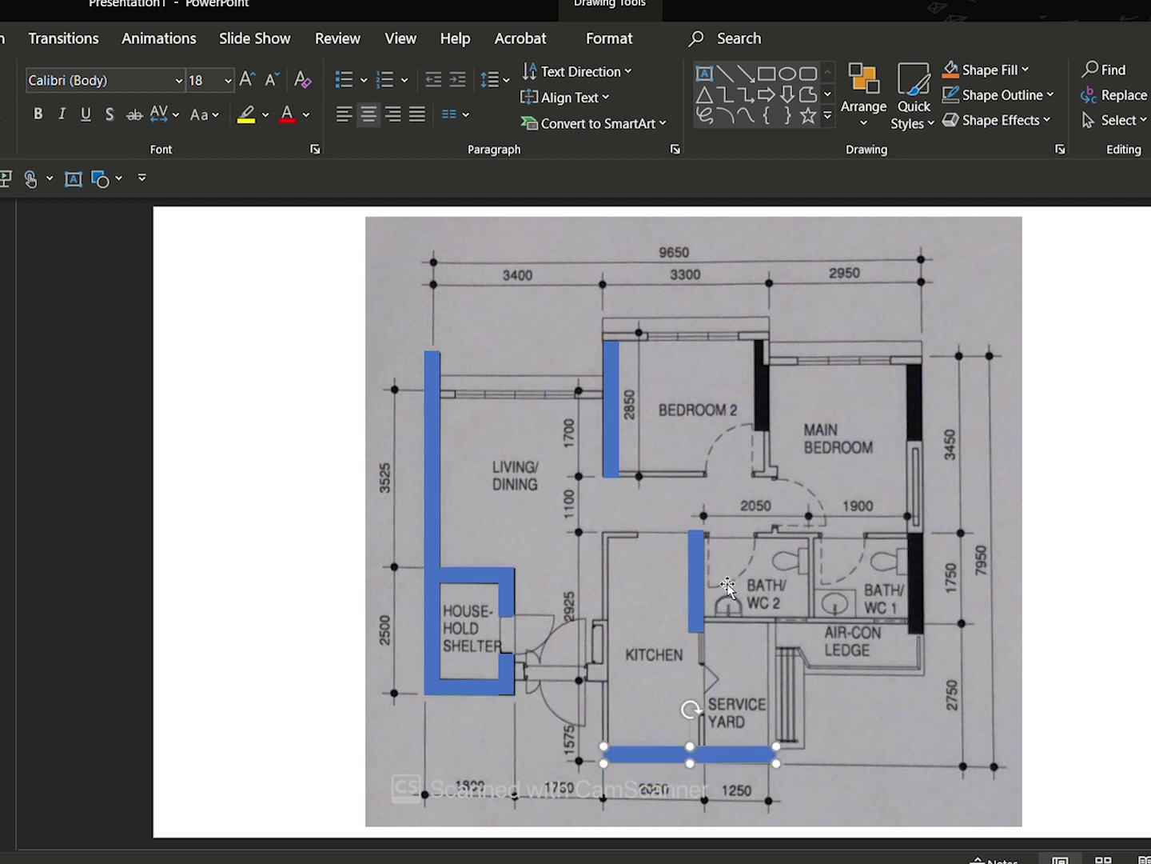
# Step: Copy the kitchen/bath 2 wall rectangle over the thick outer walls of the main bedroom and Bath/WC 1
pyautogui.click(699, 578)
pyautogui.hotkey('ctrl', 'c')
pyautogui.hotkey('ctrl', 'v')
pyautogui.moveTo(711, 576); pyautogui.dragTo(926, 368)
pyautogui.hotkey('ctrl', 'c')
pyautogui.hotkey('ctrl', 'v')
# Step: Copy the outer wall rectangle over the thick wall between Bedroom 2 and the main bedroom and fit it to size
pyautogui.hotkey('ctrl', 'c')
pyautogui.hotkey('ctrl', 'v')
pyautogui.moveTo(918, 427); pyautogui.dragTo(766, 411)
pyautogui.moveTo(771, 355)
pyautogui.mouseDown()
pyautogui.moveTo(774, 369)
pyautogui.moveTo(765, 321)
pyautogui.moveTo(764, 357)
pyautogui.mouseUp()
# Step: Fit a narrow filled rectangle over the notched upper part of the wall between Bedroom 2 and the main bedroom
pyautogui.hotkey('ctrl', 'c')
pyautogui.hotkey('ctrl', 'v')
pyautogui.click(1018, 360)
pyautogui.scroll(5, 864, 432)
pyautogui.click(835, 393)
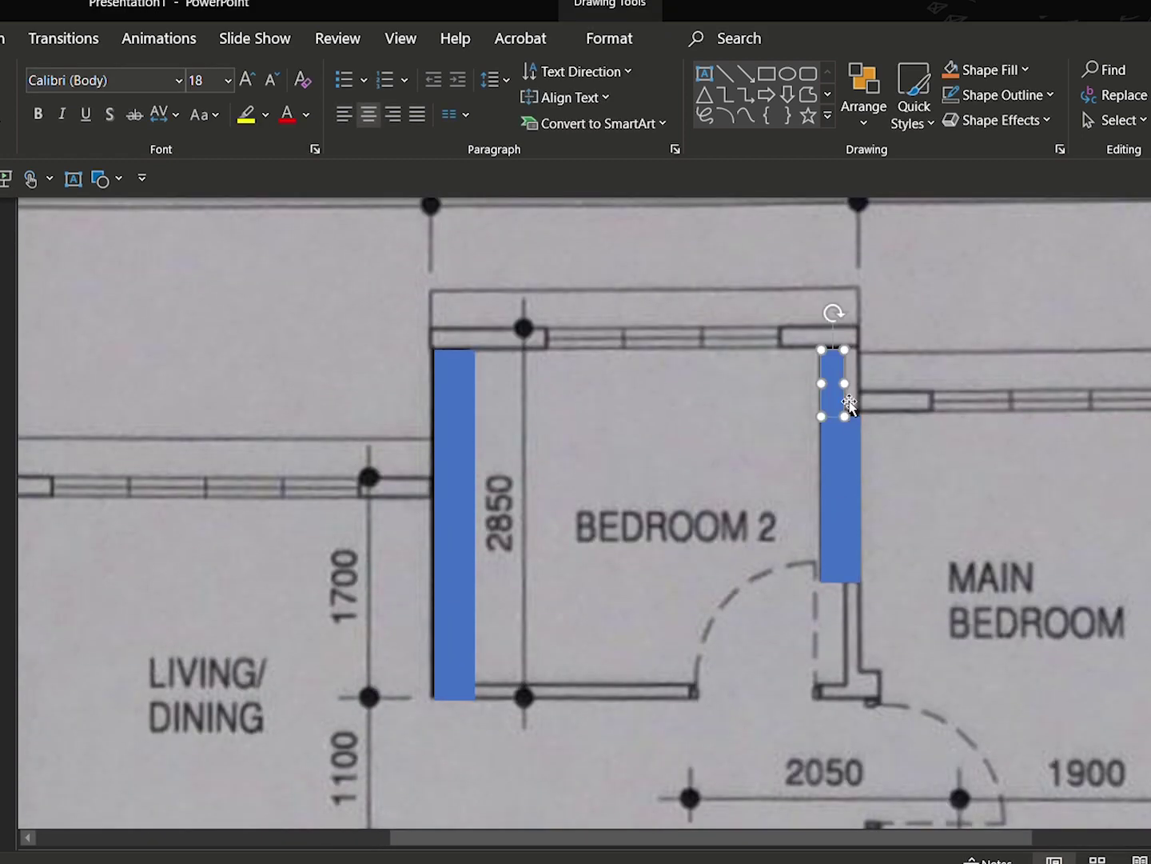
pyautogui.click(851, 402)
pyautogui.click(838, 365)
pyautogui.moveTo(850, 348); pyautogui.dragTo(851, 349)
pyautogui.click(899, 686)
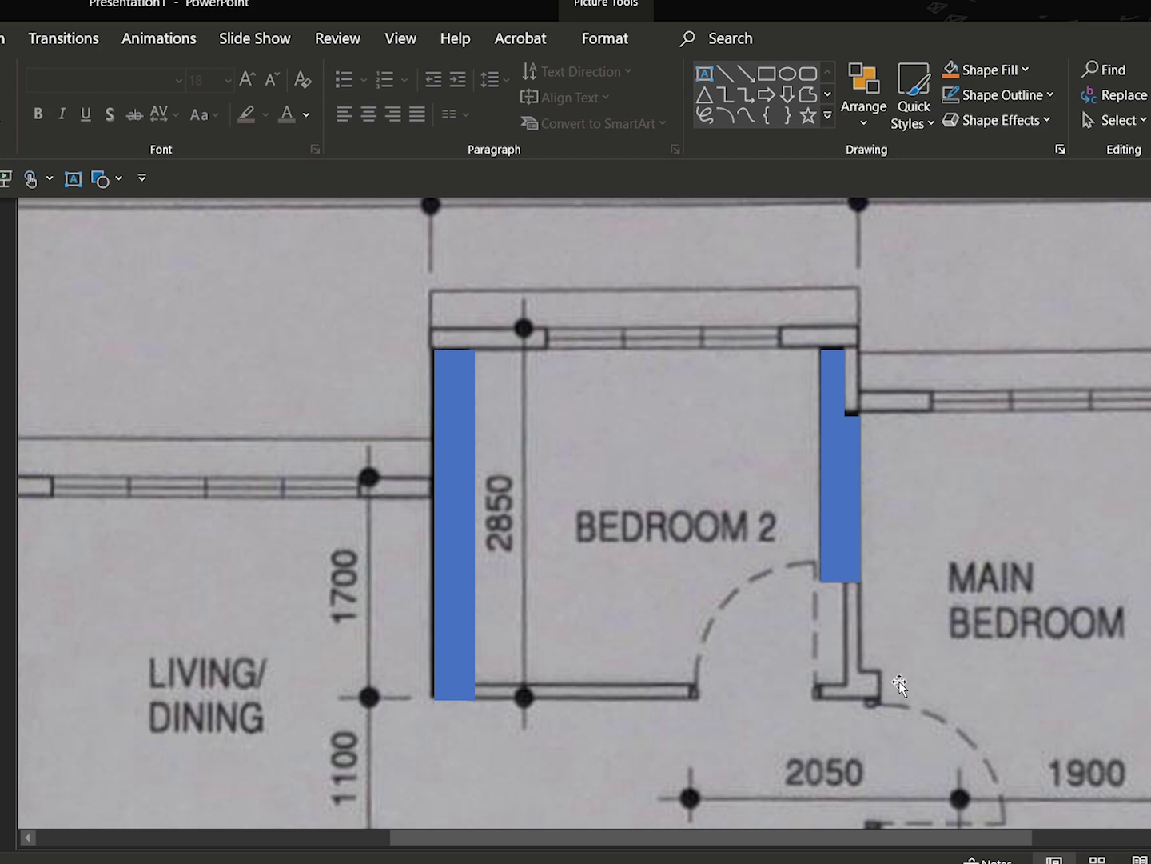
# Step: Raise the two filled pieces of the wall between the bedrooms to cover the exposed black wall edges
pyautogui.click(842, 465)
pyautogui.moveTo(841, 416); pyautogui.dragTo(841, 408)
pyautogui.moveTo(831, 390)
pyautogui.mouseDown()
pyautogui.moveTo(831, 373)
pyautogui.moveTo(832, 384)
pyautogui.mouseUp()
pyautogui.moveTo(831, 383); pyautogui.dragTo(831, 384)
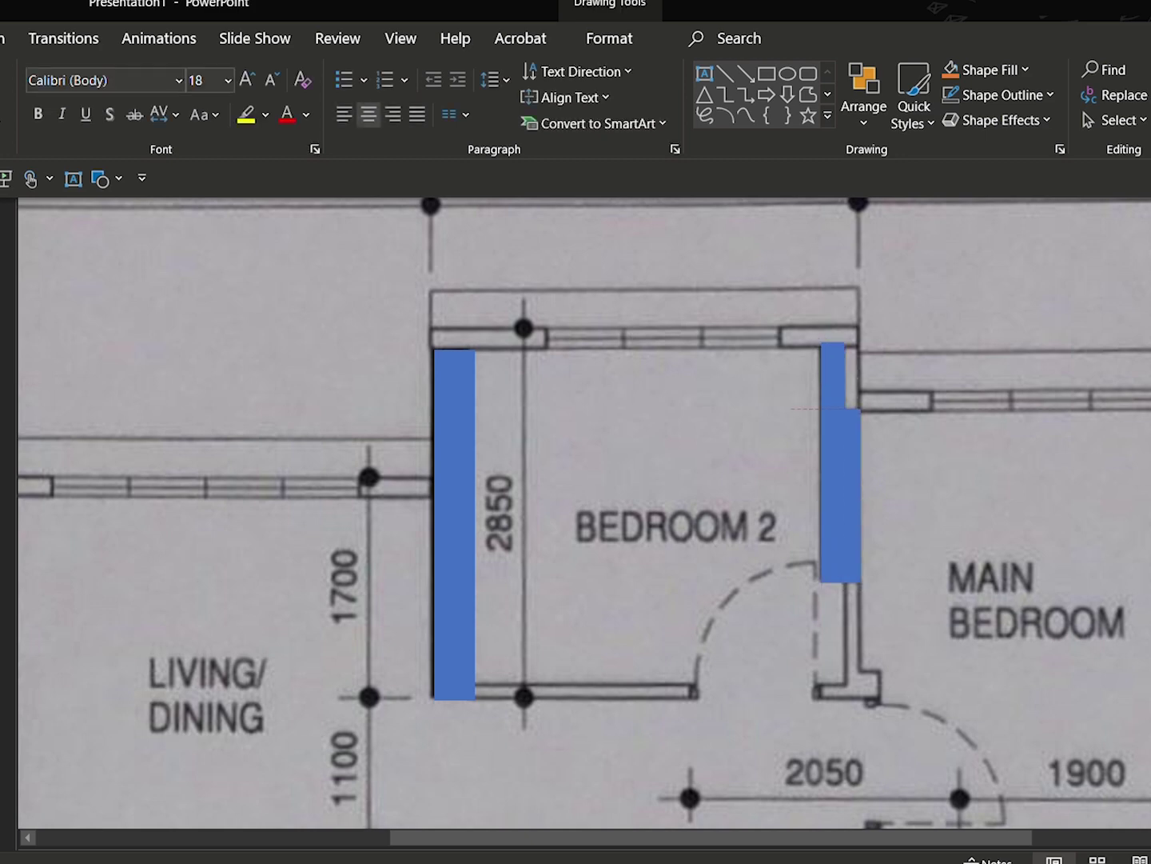
pyautogui.click(643, 630)
# Step: Draw a rectangle over the living/dining area's window wall, spanning between the two thick walls
pyautogui.scroll(-10, 643, 630)
pyautogui.scroll(10, 731, 757)
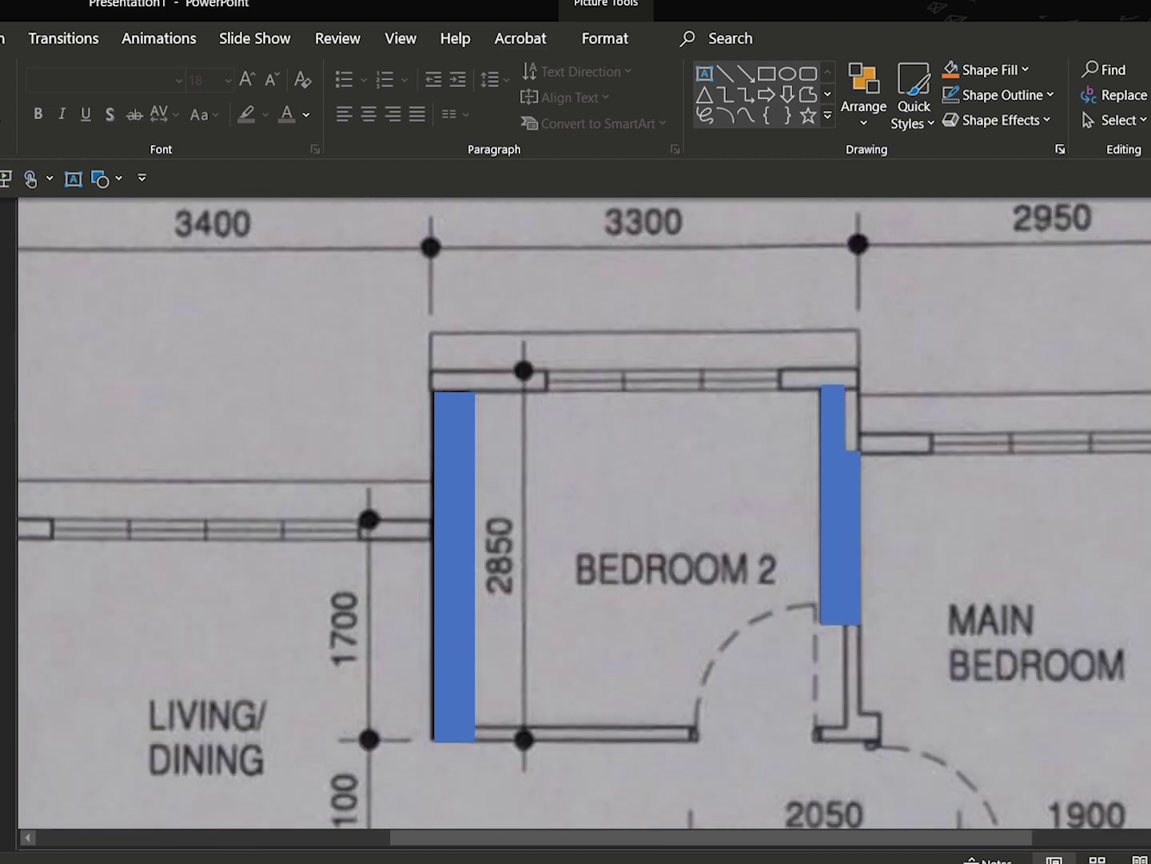
pyautogui.scroll(-5, 1134, 830)
pyautogui.scroll(-2, 1135, 831)
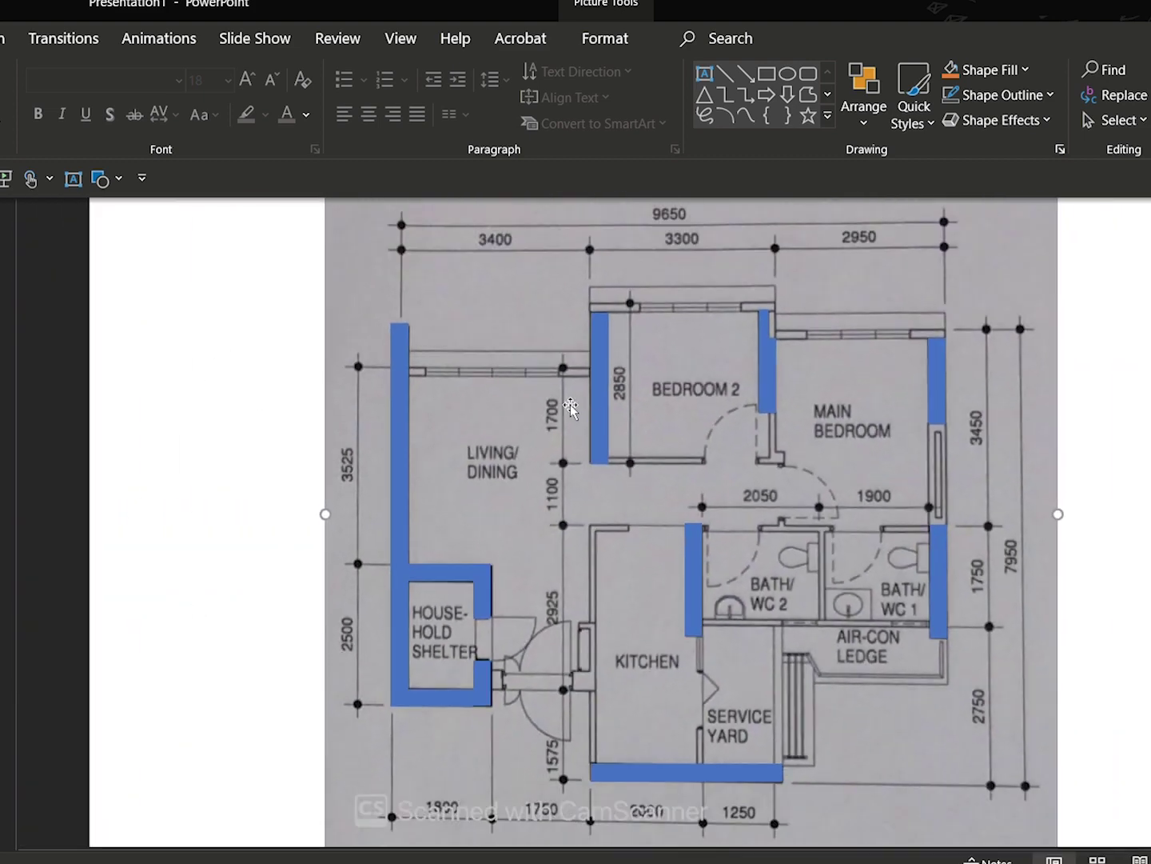
pyautogui.click(102, 180)
pyautogui.click(165, 229)
pyautogui.moveTo(409, 364)
pyautogui.mouseDown()
pyautogui.moveTo(533, 392)
pyautogui.moveTo(591, 377)
pyautogui.mouseUp()
pyautogui.scroll(6, 594, 378)
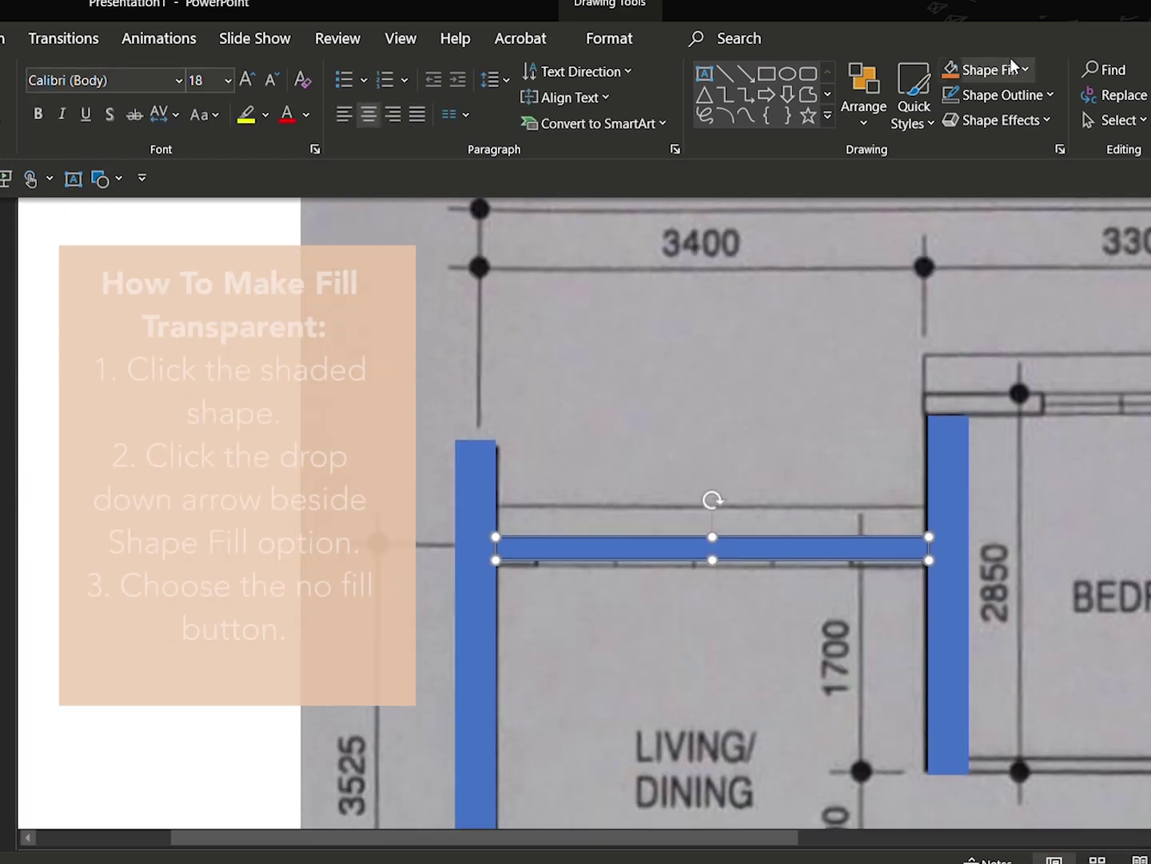
# Step: Remove the fill of the living/dining window wall rectangle and align it with the plan's wall lines
pyautogui.click(1011, 68)
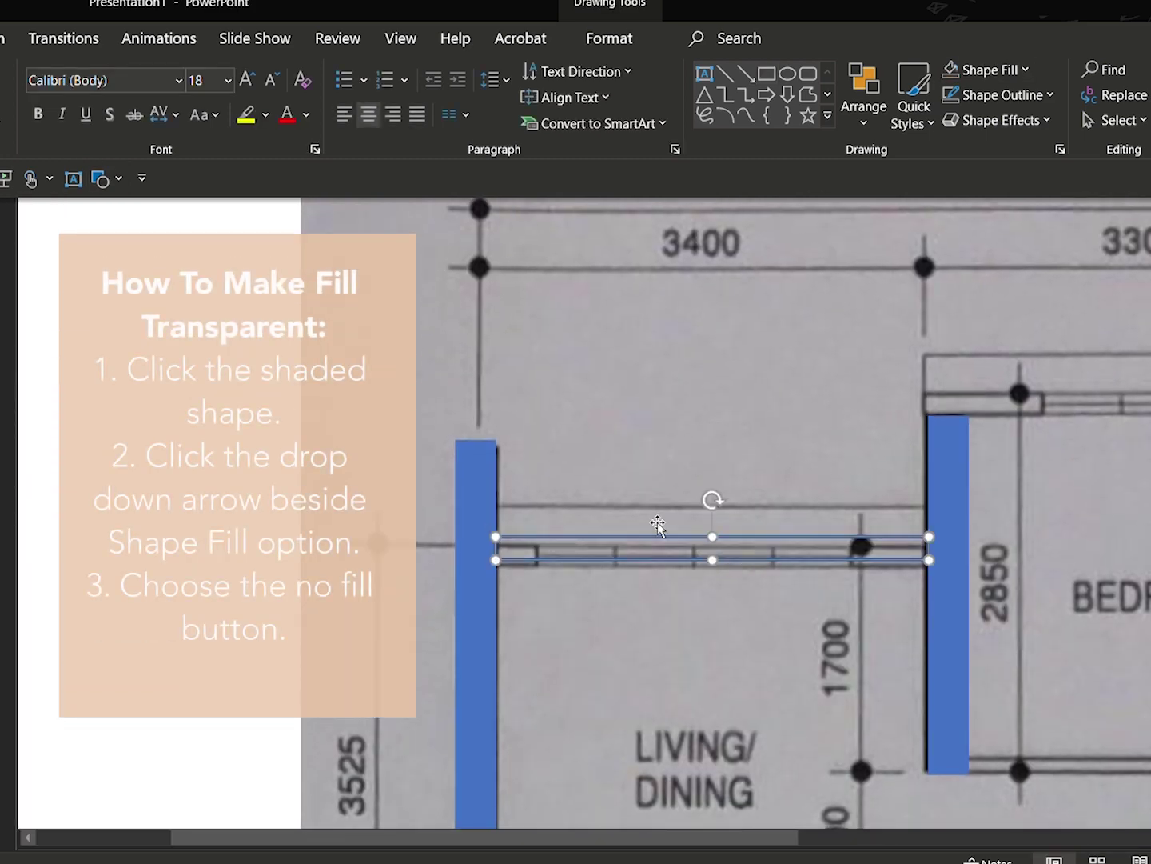
pyautogui.moveTo(658, 523); pyautogui.dragTo(657, 529)
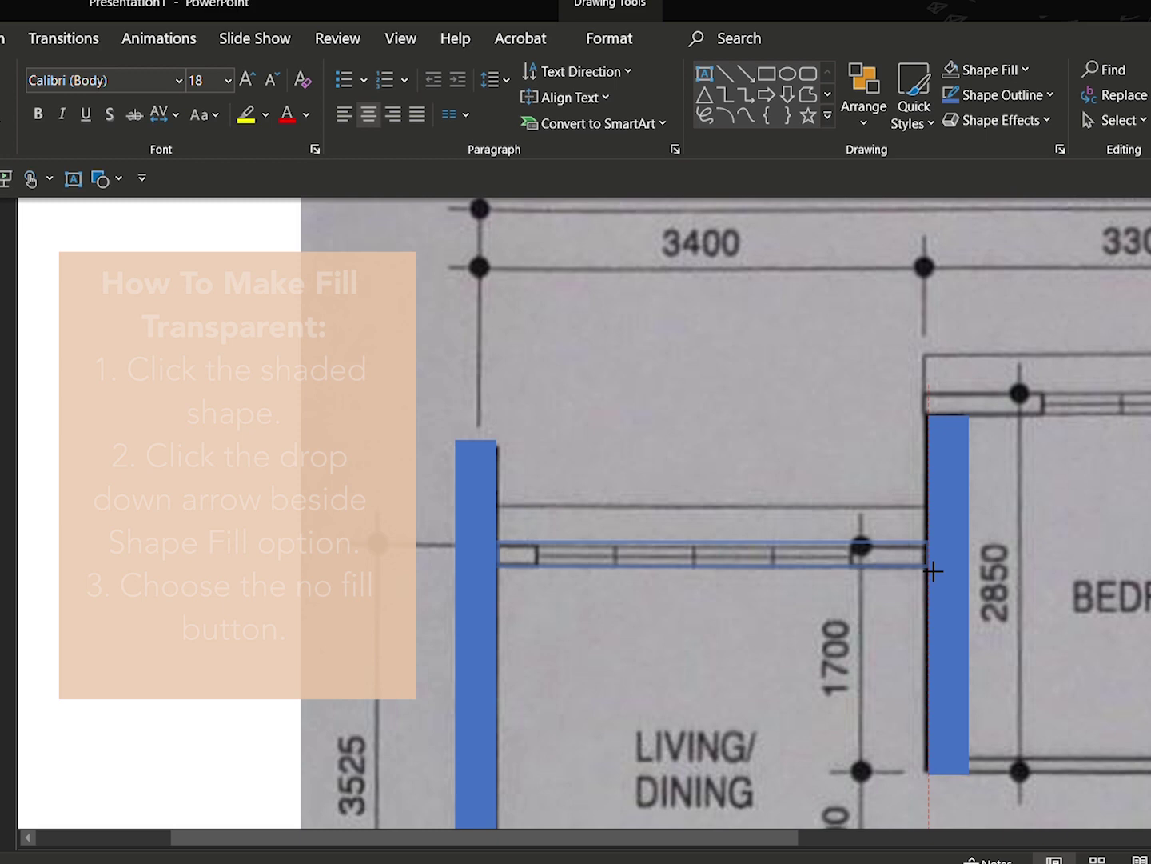
pyautogui.click(817, 436)
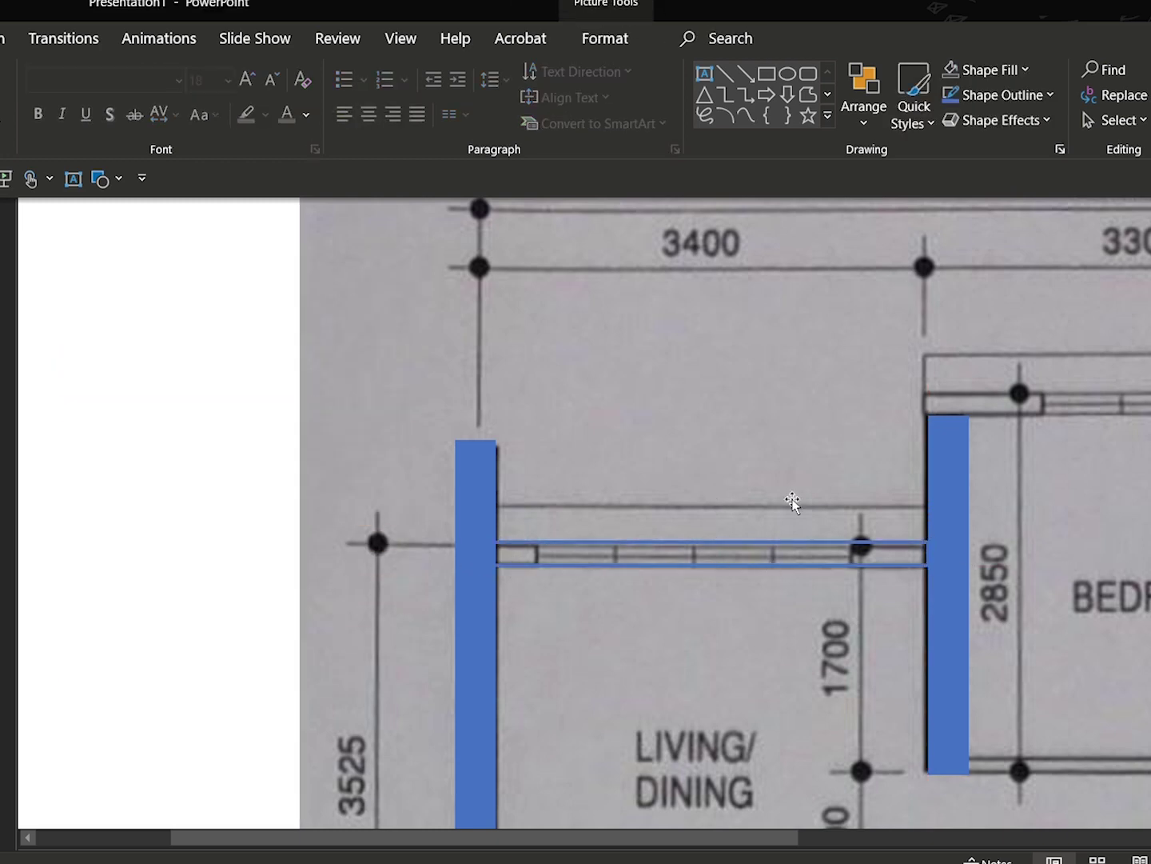
# Step: Copy the unfilled living/dining window rectangle and place a copy over Bedroom 2's window wall
pyautogui.scroll(-5, 798, 576)
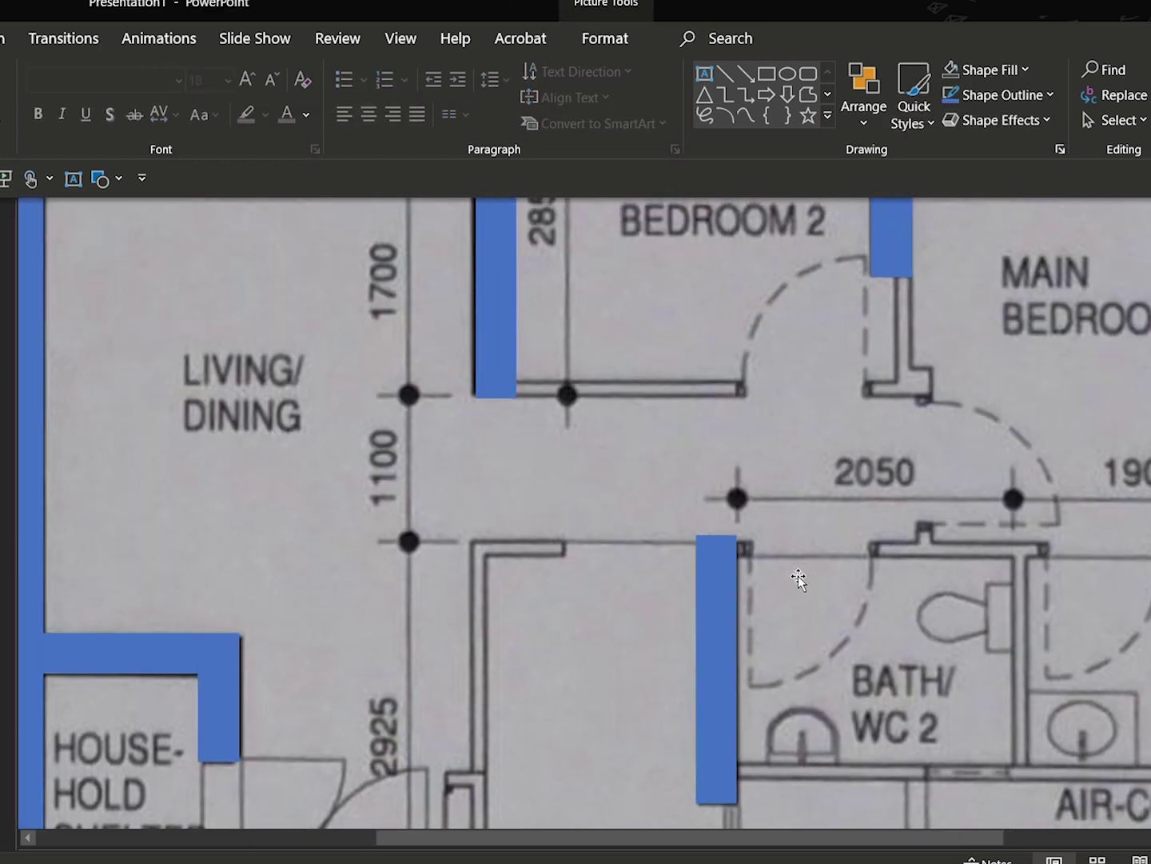
pyautogui.scroll(2, 798, 576)
pyautogui.click(457, 344)
pyautogui.hotkey('ctrl', 'c')
pyautogui.hotkey('ctrl', 'v')
pyautogui.hotkey('ctrl', 'v')
pyautogui.scroll(3, 481, 399)
pyautogui.moveTo(311, 615); pyautogui.dragTo(710, 426)
# Step: Adjust the edges of the filled rectangles on both sides of Bedroom 2 to match the plan's wall lines
pyautogui.click(491, 472)
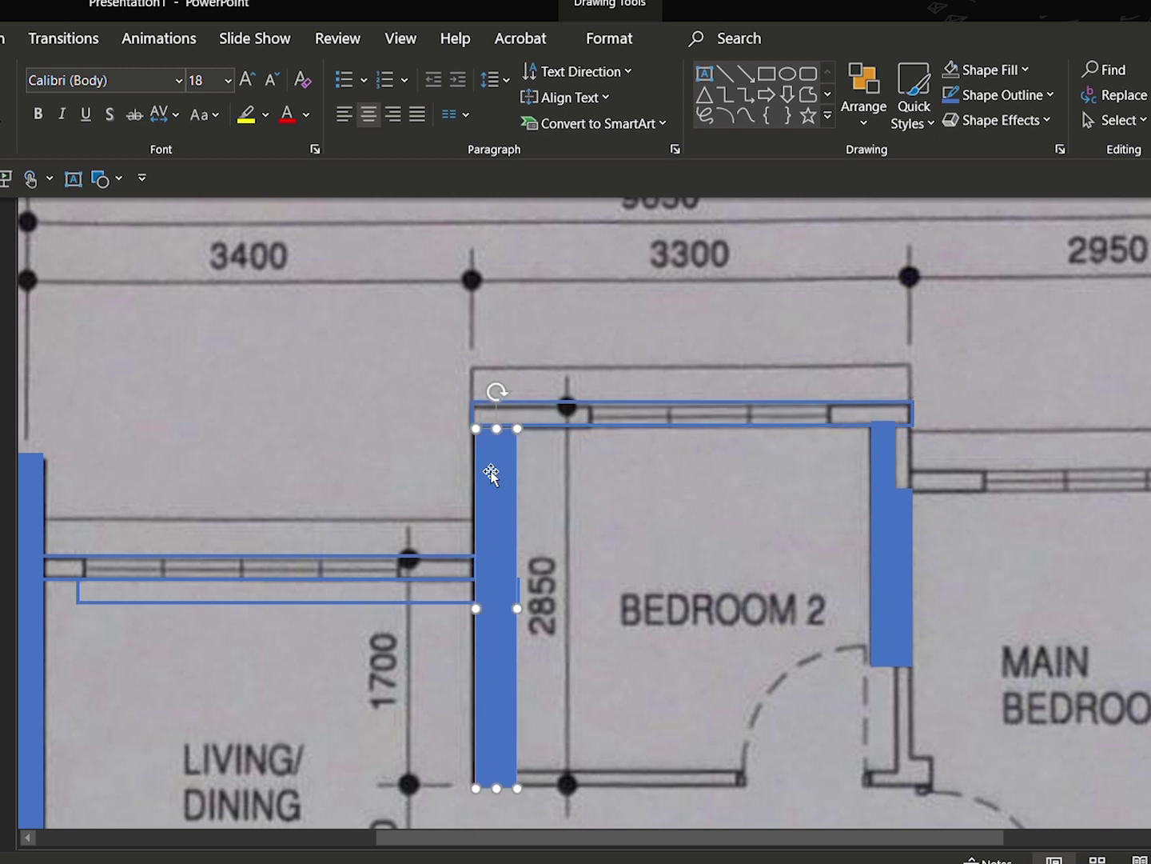
pyautogui.moveTo(475, 428); pyautogui.dragTo(471, 427)
pyautogui.click(881, 450)
pyautogui.moveTo(870, 419); pyautogui.dragTo(869, 426)
pyautogui.click(886, 578)
pyautogui.moveTo(872, 577); pyautogui.dragTo(874, 583)
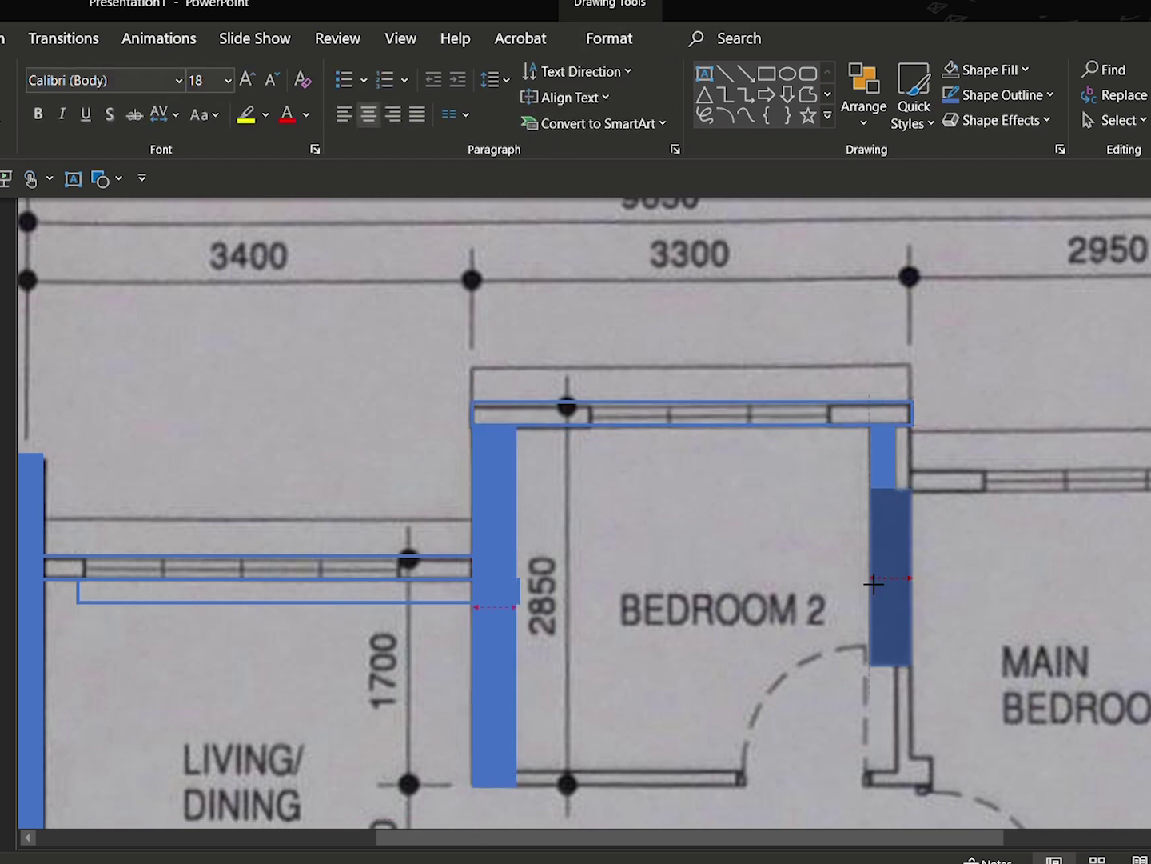
pyautogui.click(843, 507)
# Step: Copy Bedroom 2's unfilled window wall rectangle over the main bedroom's window wall
pyautogui.click(828, 426)
pyautogui.hotkey('ctrl', 'c')
pyautogui.hotkey('ctrl', 'v')
pyautogui.moveTo(921, 464); pyautogui.dragTo(1150, 494)
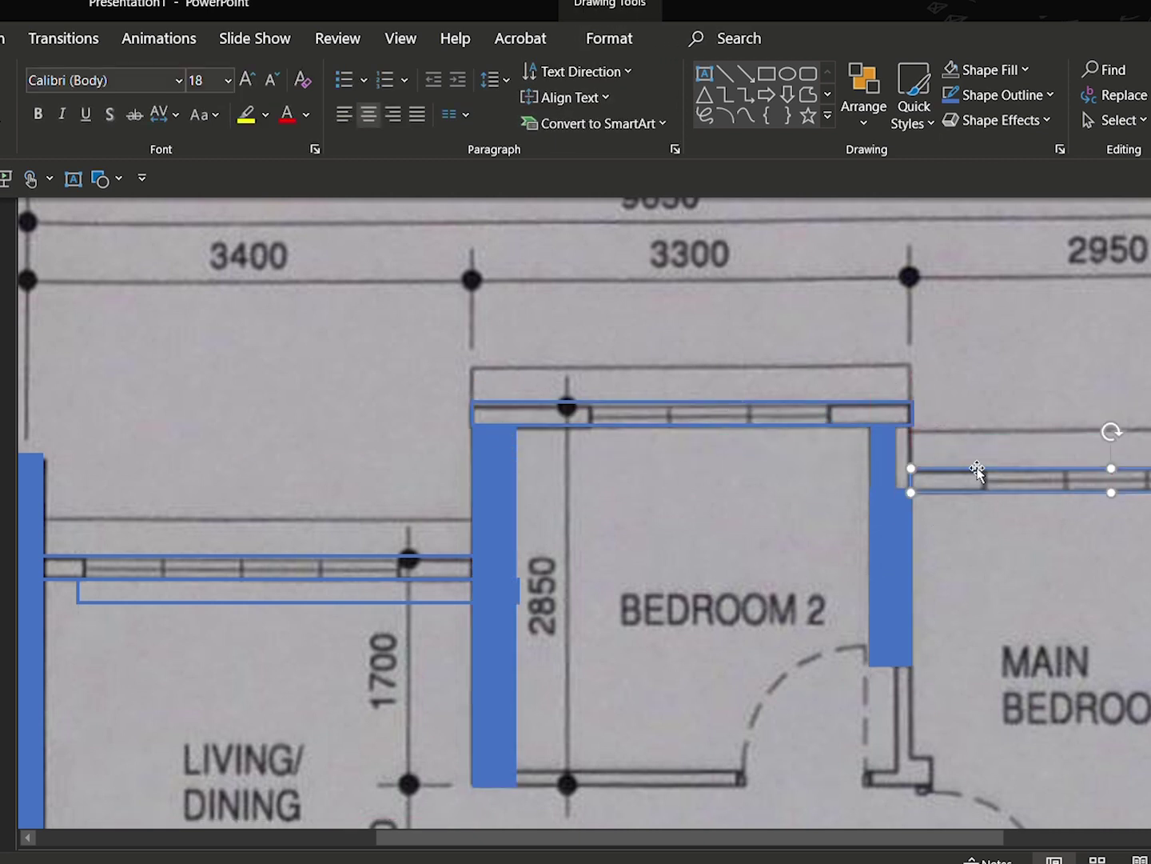
pyautogui.click(922, 398)
# Step: Shrink the spare unfilled rectangle below the living/dining window and place it in the notch between Bedroom 2 and the main bedroom
pyautogui.scroll(-1, 923, 397)
pyautogui.moveTo(249, 550); pyautogui.dragTo(748, 462)
pyautogui.moveTo(1021, 462); pyautogui.dragTo(609, 506)
pyautogui.moveTo(608, 471); pyautogui.dragTo(910, 406)
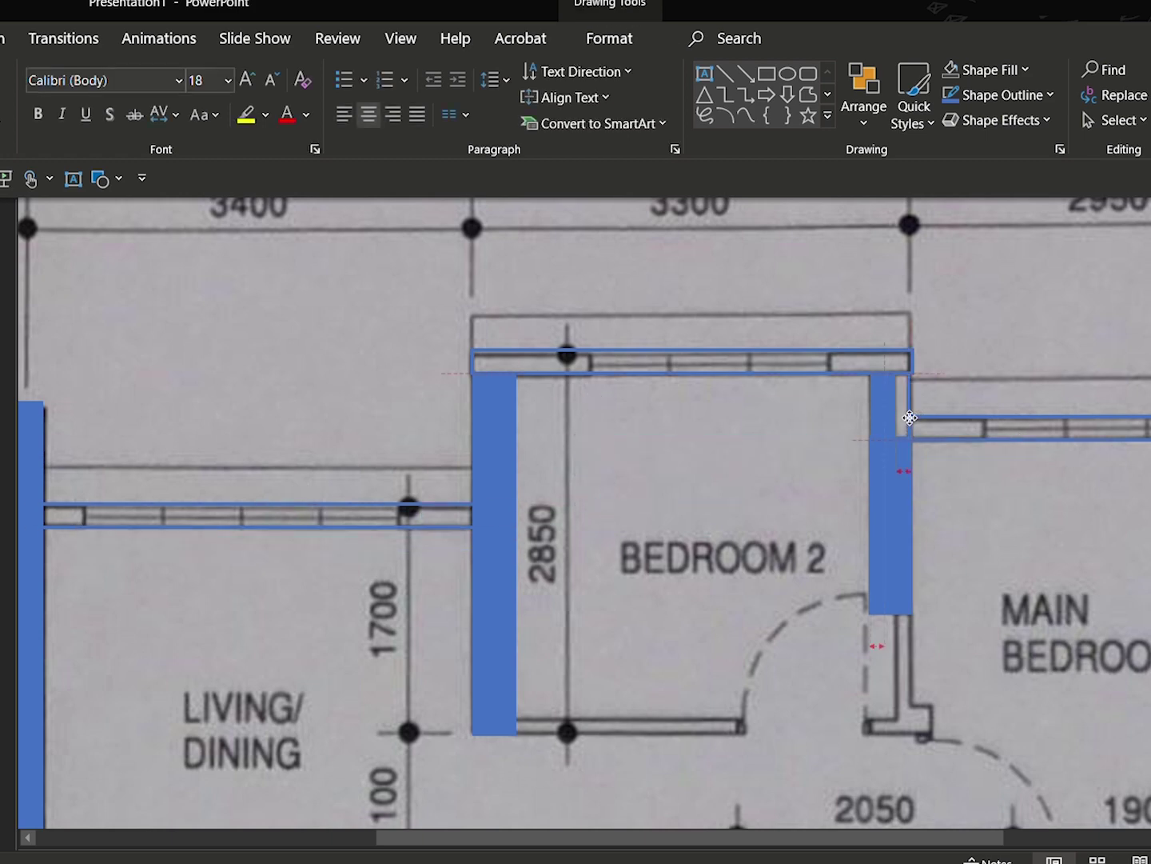
pyautogui.click(992, 476)
# Step: Fine-tune the small unfilled rectangle in the notch so it lines up with the adjoining bedroom walls
pyautogui.scroll(1, 1005, 474)
pyautogui.scroll(-7, 1004, 474)
pyautogui.scroll(9, 1005, 474)
pyautogui.click(925, 482)
pyautogui.click(992, 504)
pyautogui.moveTo(931, 499); pyautogui.dragTo(934, 503)
pyautogui.click(929, 495)
pyautogui.click(997, 512)
# Step: Copy the notch's narrow unfilled rectangle over the thin wall section below the thick wall between the two bedrooms
pyautogui.scroll(-2, 1001, 520)
pyautogui.scroll(-1, 1001, 519)
pyautogui.click(928, 360)
pyautogui.hotkey('ctrl', 'c')
pyautogui.hotkey('ctrl', 'v')
pyautogui.moveTo(946, 392); pyautogui.dragTo(930, 668)
# Step: Place unfilled rectangle copies over Bedroom 2's lower wall and the short wall stub on the other side of its door
pyautogui.click(765, 347)
pyautogui.hotkey('ctrl', 'v')
pyautogui.moveTo(765, 346); pyautogui.dragTo(744, 687)
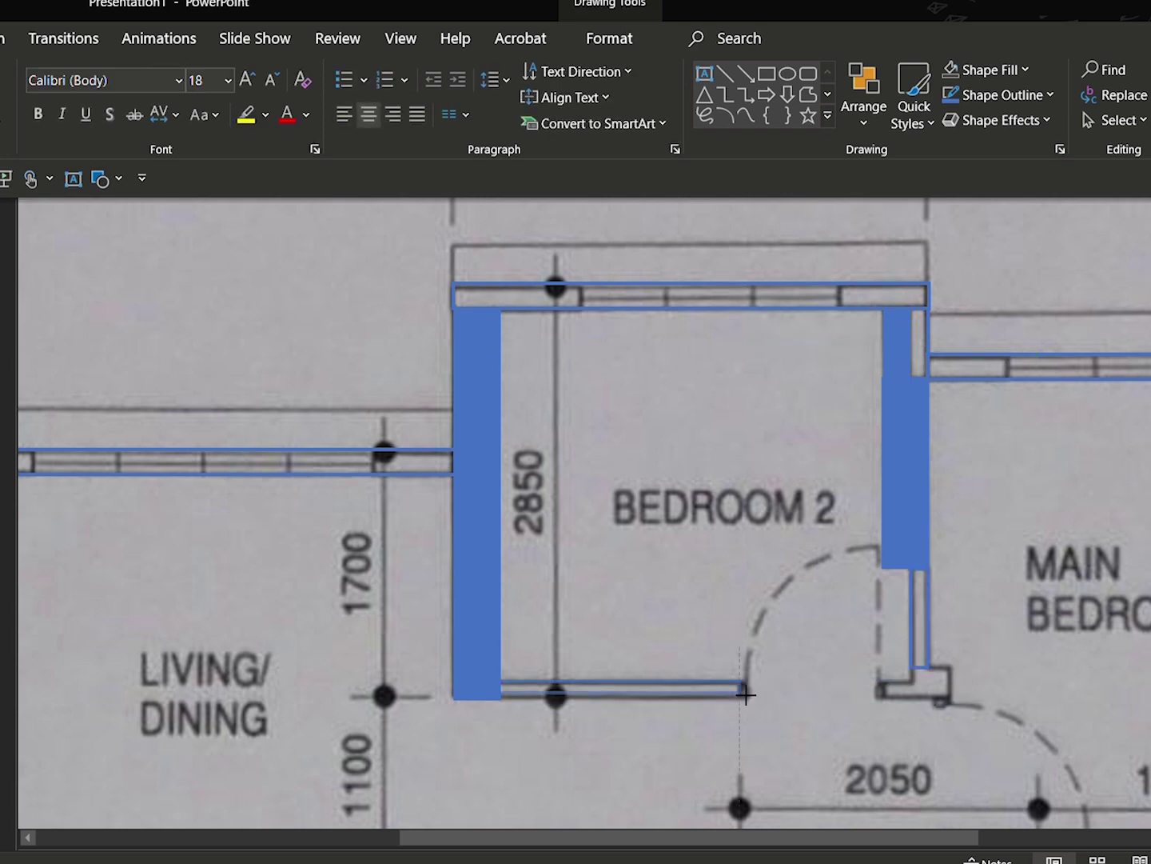
pyautogui.click(722, 672)
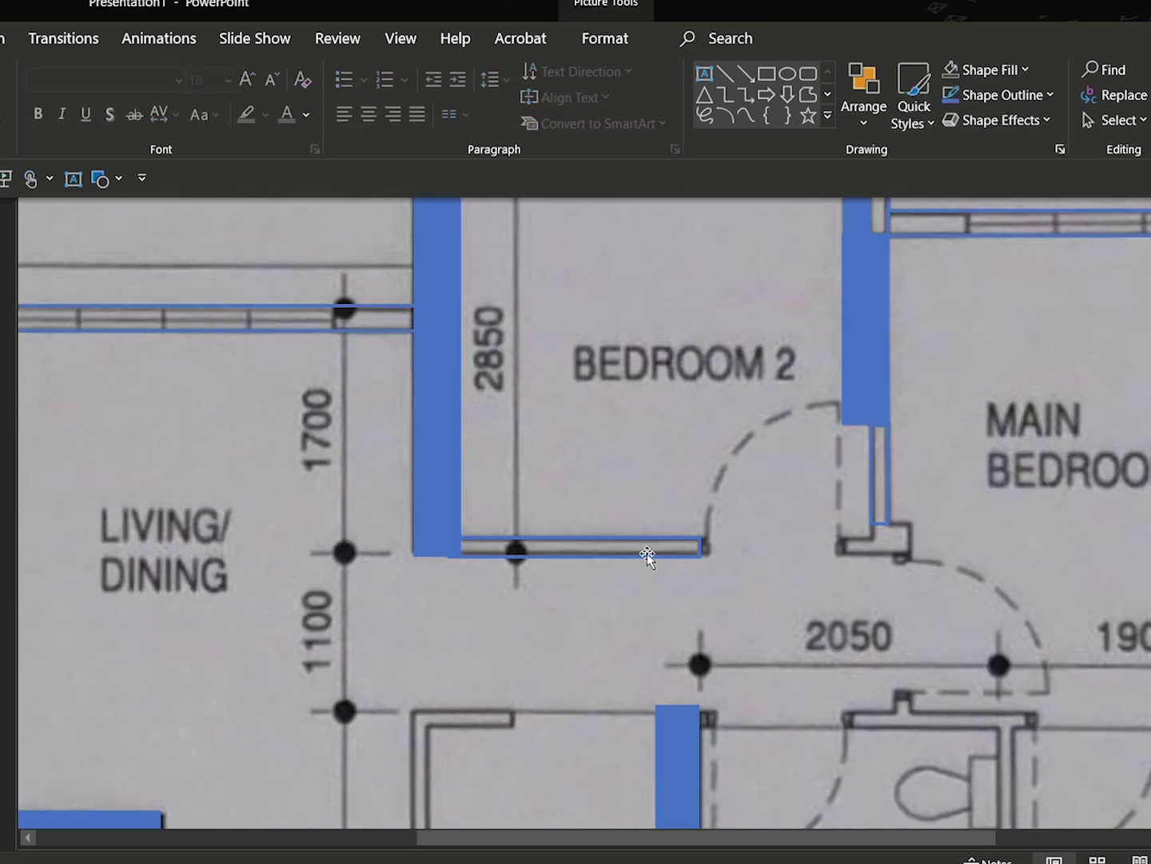
pyautogui.hotkey('ctrl', 'v')
pyautogui.moveTo(656, 588)
pyautogui.mouseDown()
pyautogui.moveTo(1074, 559)
pyautogui.moveTo(912, 549)
pyautogui.mouseUp()
pyautogui.click(501, 829)
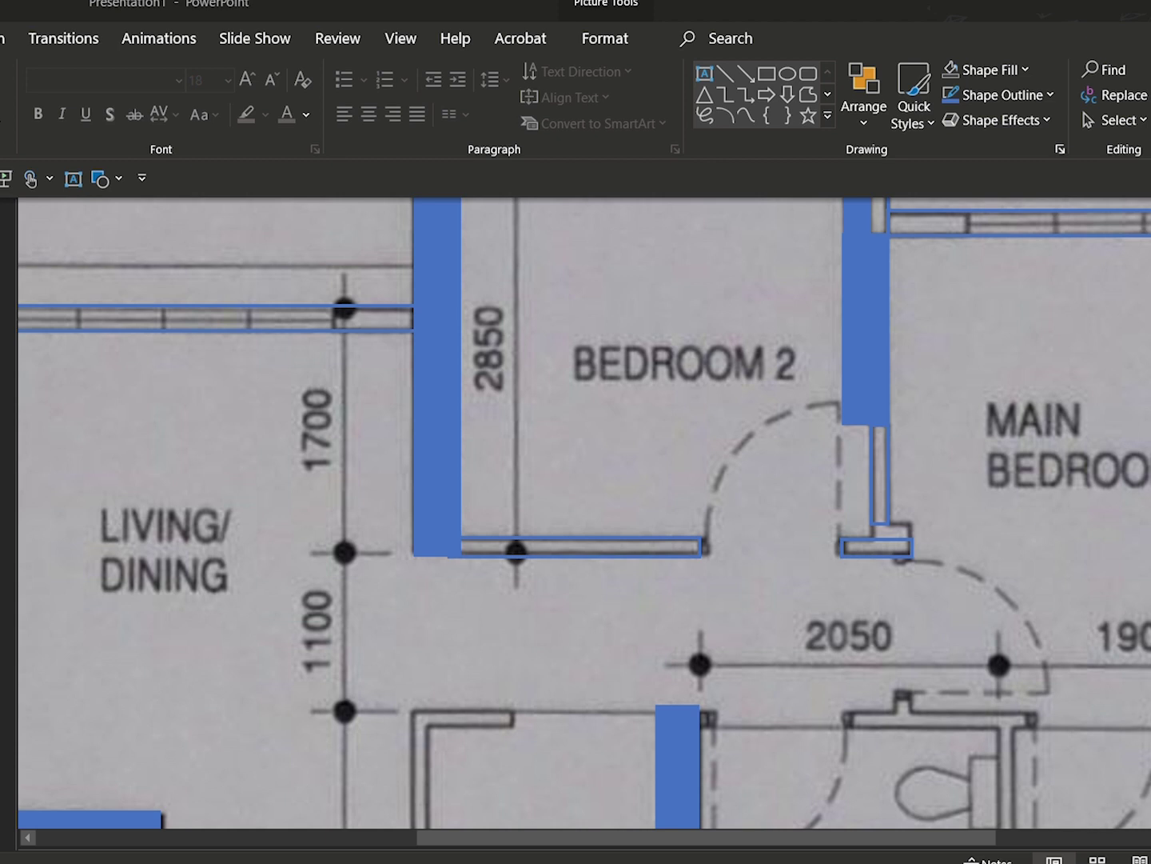
# Step: Draw a quarter-circle arc with the Arc tool in the blank area beside the floor plan for a door swing
pyautogui.press('Escape')
pyautogui.hotkey('ctrl', 'd')
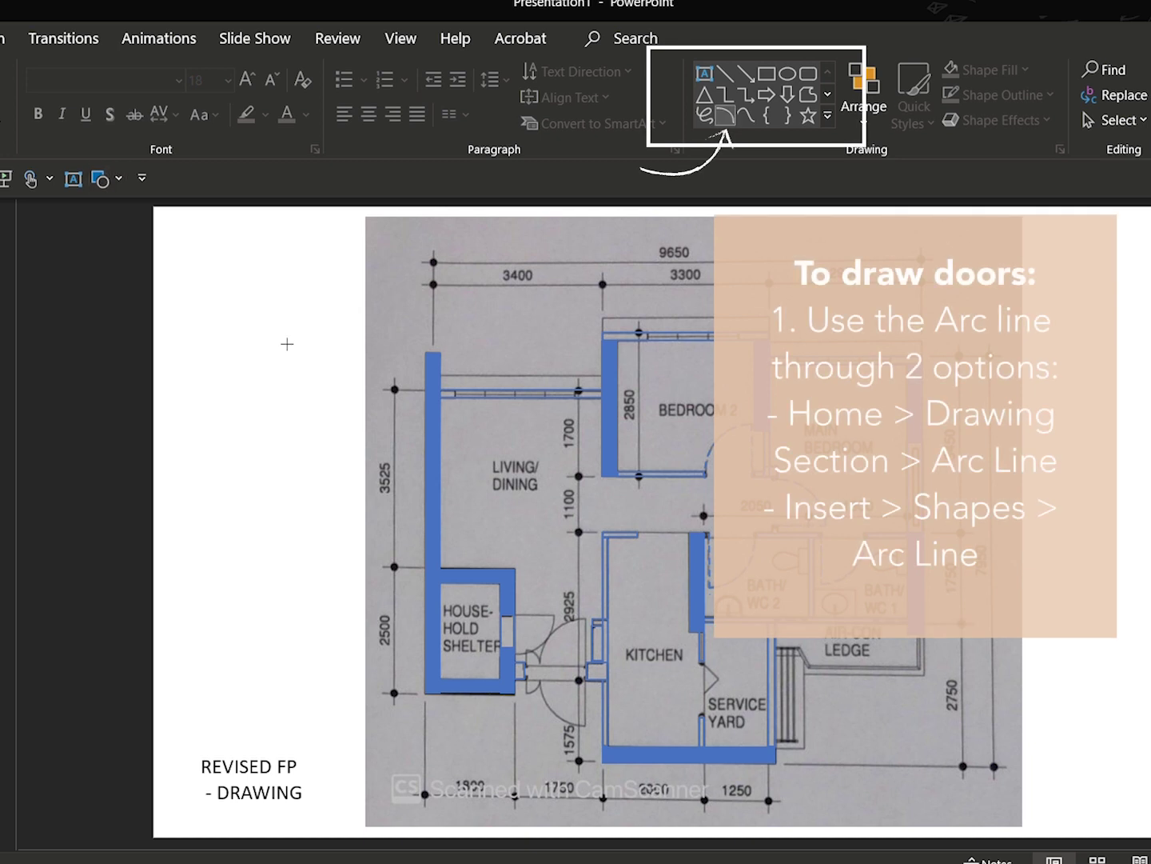
pyautogui.moveTo(276, 350)
pyautogui.mouseDown()
pyautogui.moveTo(303, 411)
pyautogui.moveTo(326, 410)
pyautogui.mouseUp()
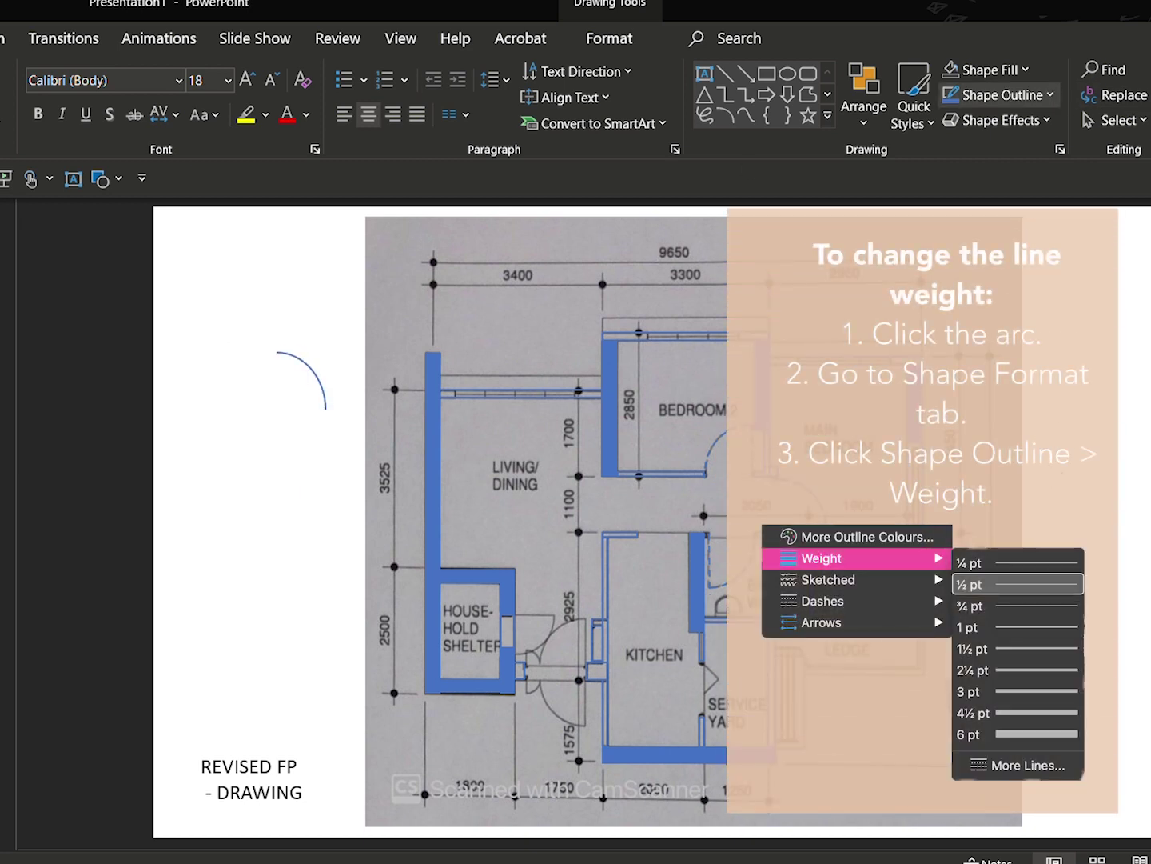
pyautogui.press('Return')
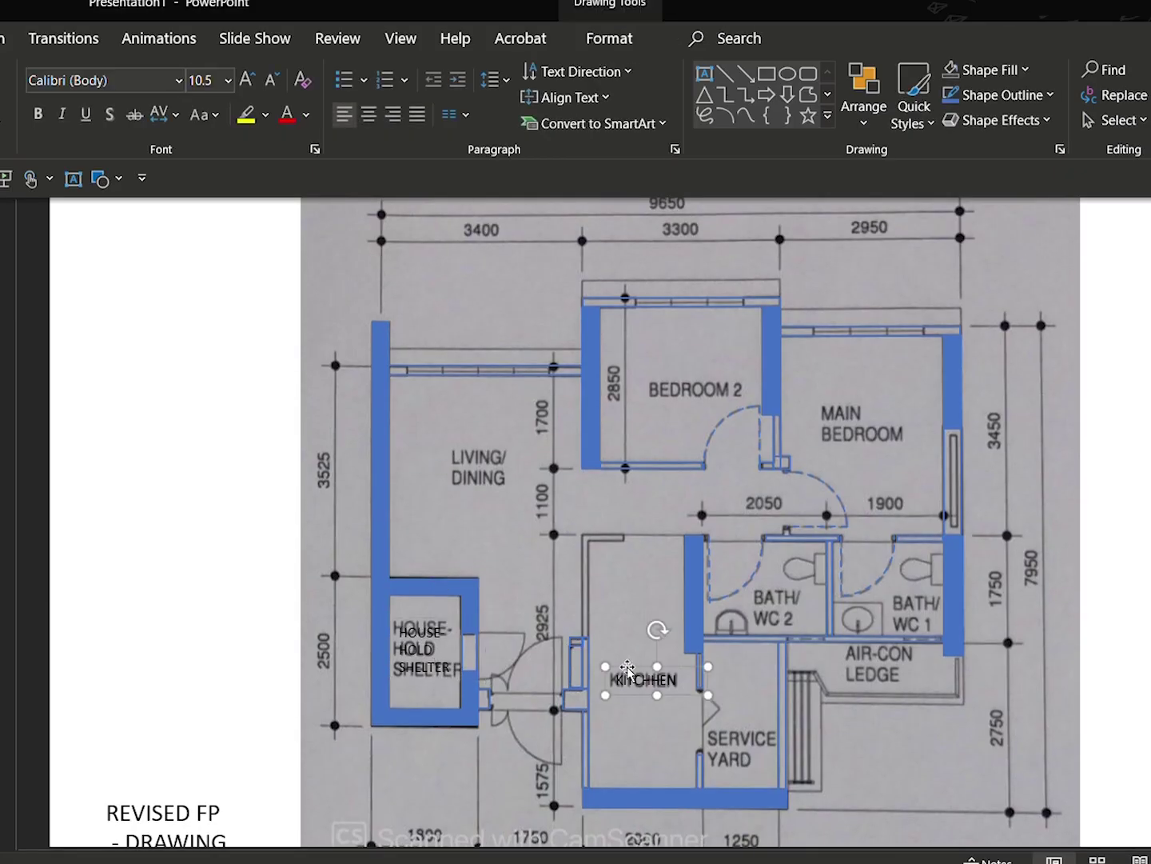
# Step: Add a text label reading "SERVICE YARD" over the service yard, matching the kitchen label
pyautogui.click(639, 720)
pyautogui.click(643, 680)
pyautogui.write('SERVICE YARD')
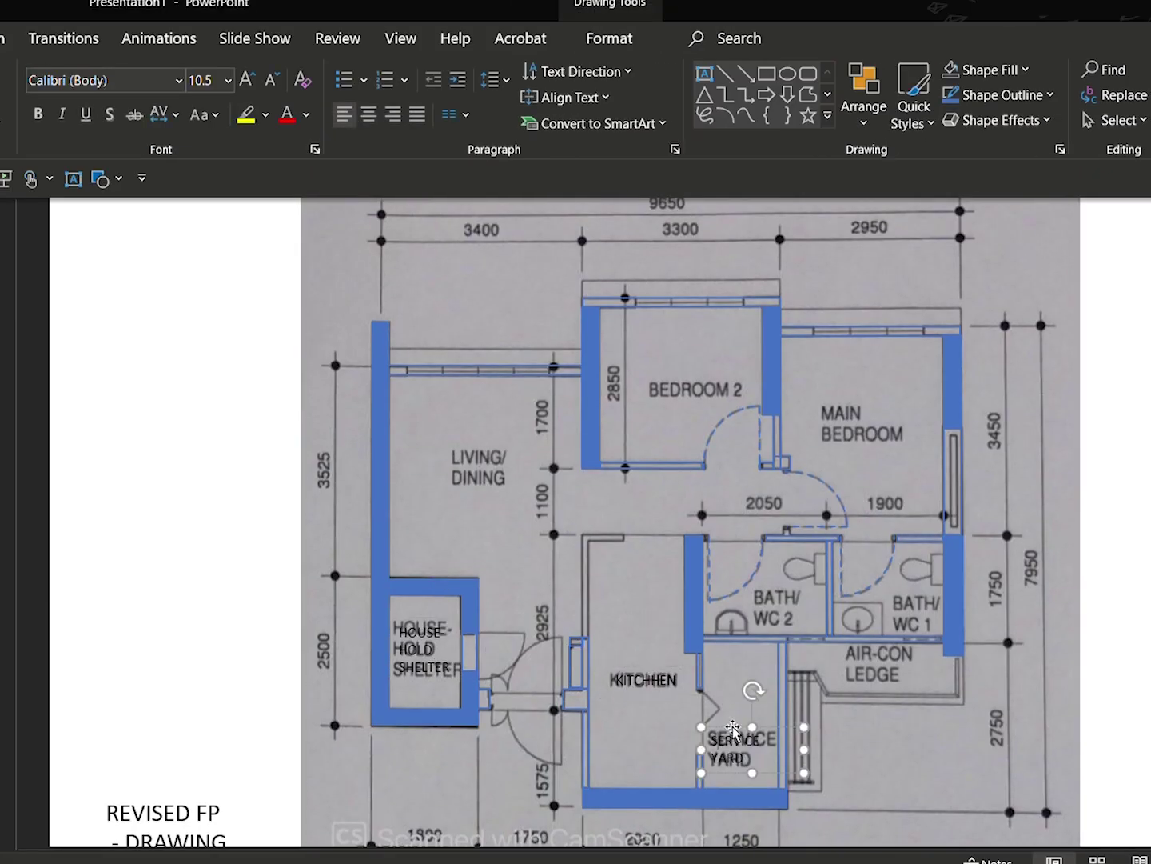
# Step: Label the two bathrooms "BATH/ WC 2" and "BATH/ WC 1" with copies of the existing room label
pyautogui.write('BATH/ WC 2')
pyautogui.moveTo(791, 592); pyautogui.dragTo(912, 591)
pyautogui.press('BackSpace')
pyautogui.write('1')
# Step: Add matching "MAIN BEDROOM", "BEDROOM 2" and "LIVING/ DINING" labels over their rooms
pyautogui.click(877, 531)
pyautogui.write('MAIN BEDROOM')
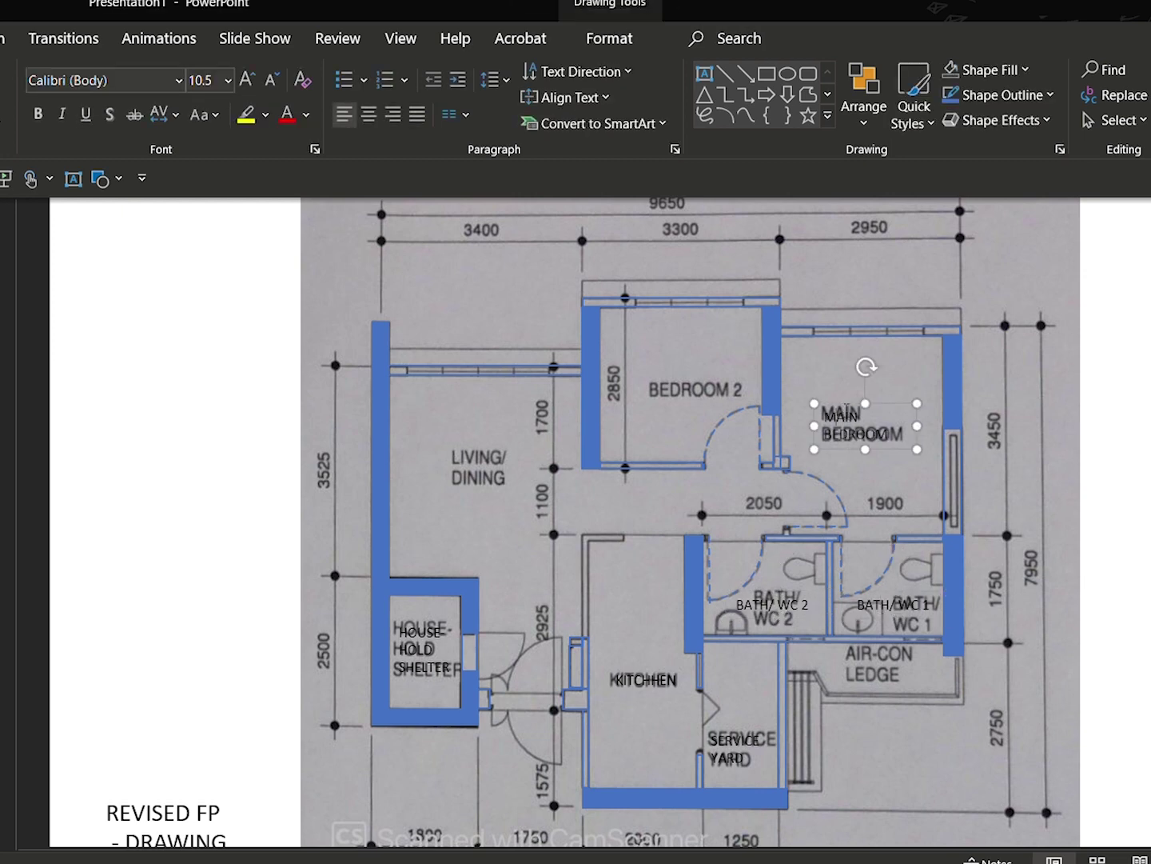
pyautogui.write('BEDROOM 2LIVING/ DINING')
pyautogui.press('Escape')
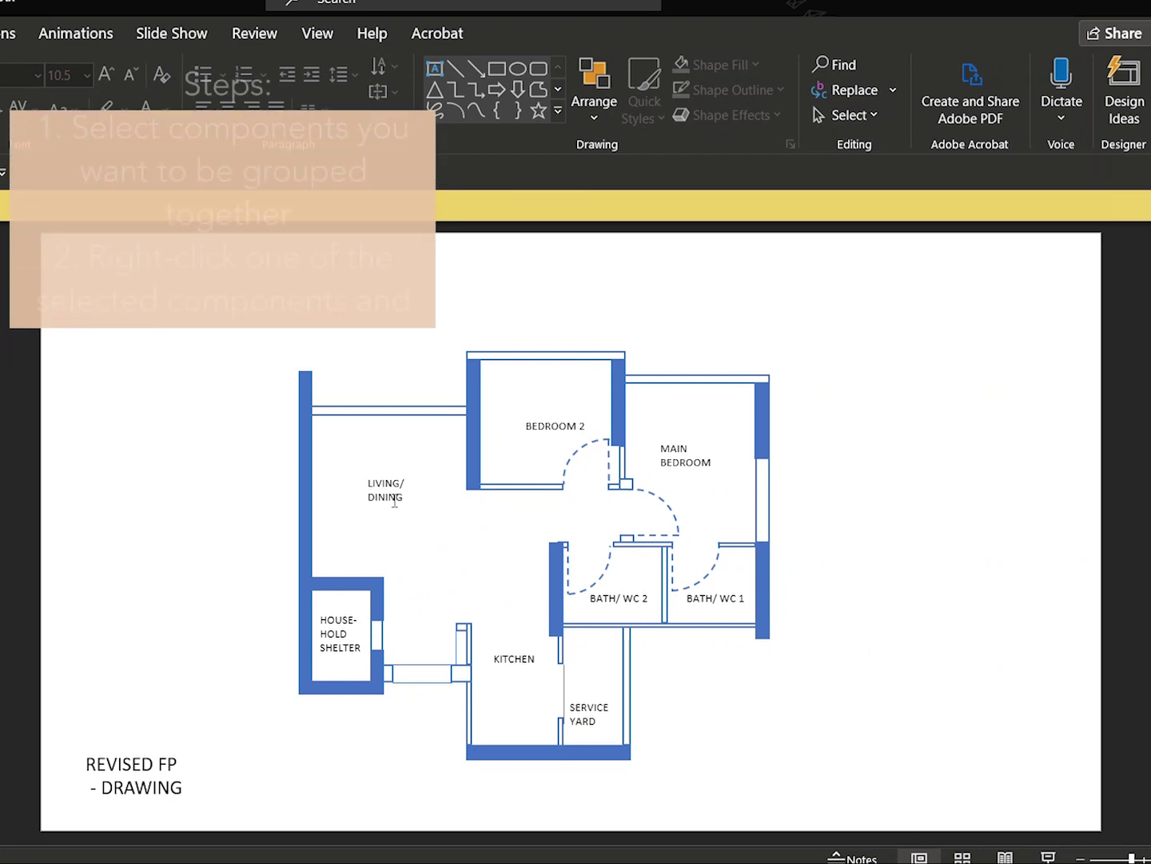
pyautogui.click(615, 402)
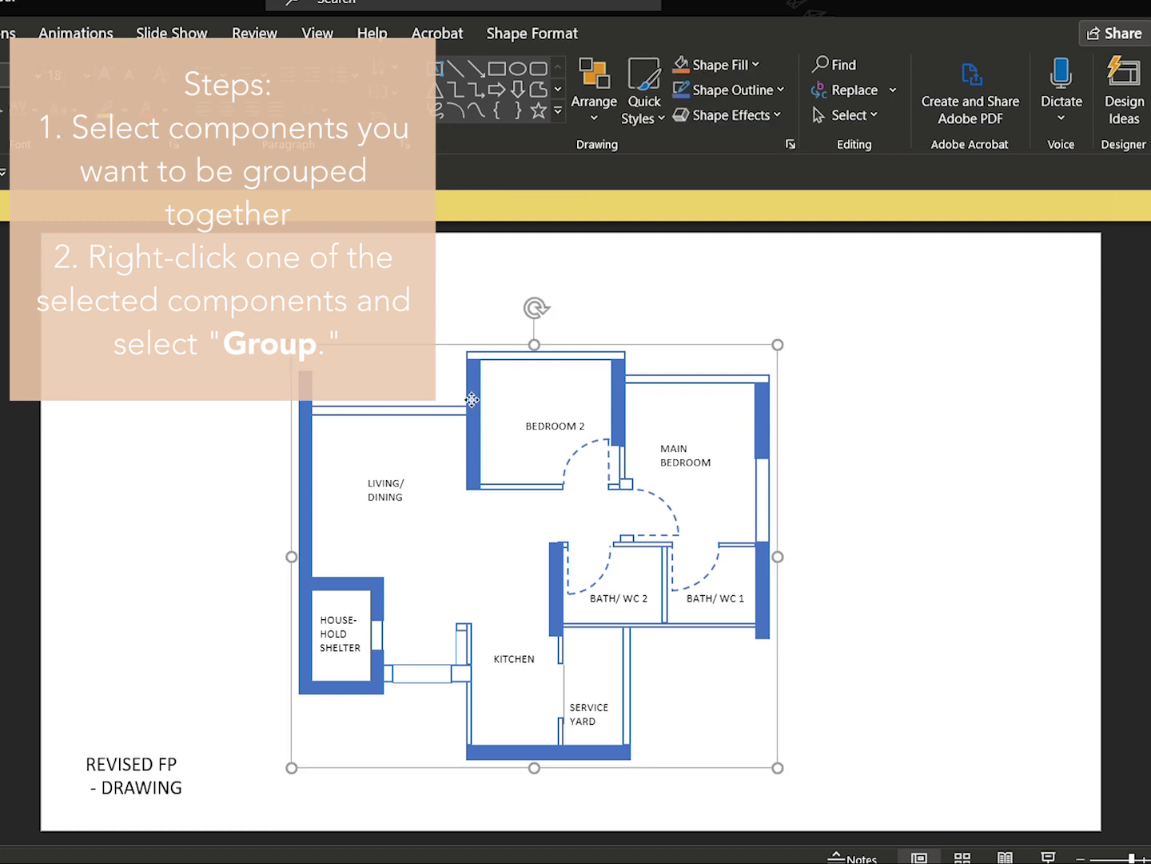
pyautogui.click(471, 400)
pyautogui.click(872, 424)
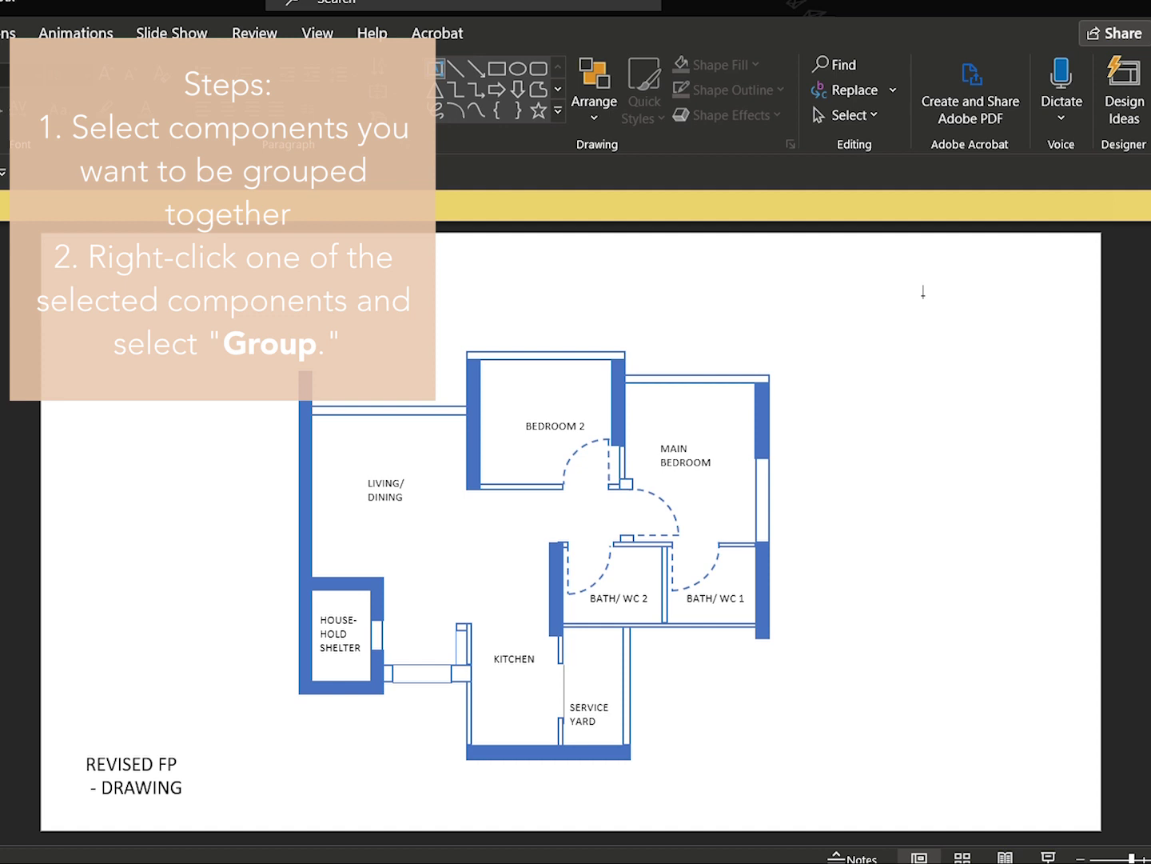
# Step: Add an outlined, centred text box reading "Floorplan" in the slide's blank upper-right corner
pyautogui.moveTo(893, 285); pyautogui.dragTo(1008, 318)
pyautogui.write('Floorplan')
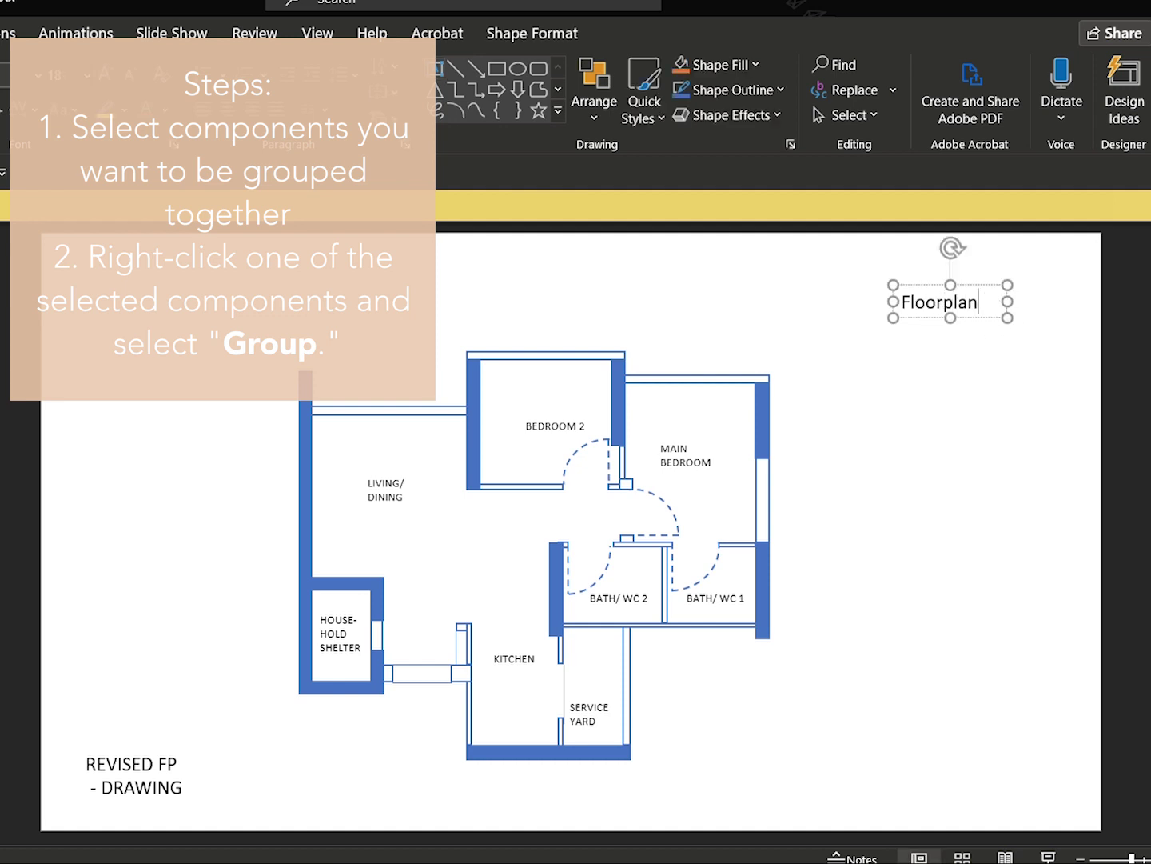
pyautogui.click(723, 90)
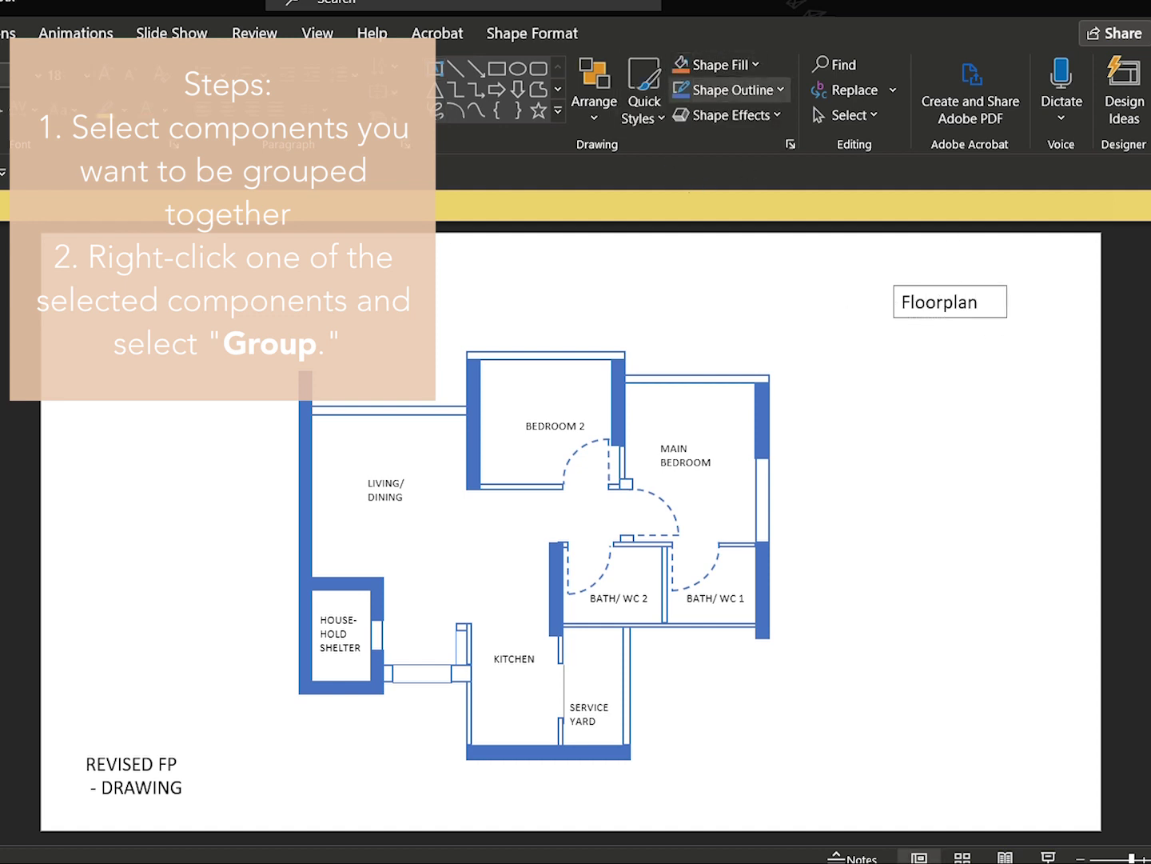
pyautogui.moveTo(976, 320); pyautogui.dragTo(1015, 327)
pyautogui.click(1008, 330)
pyautogui.click(969, 327)
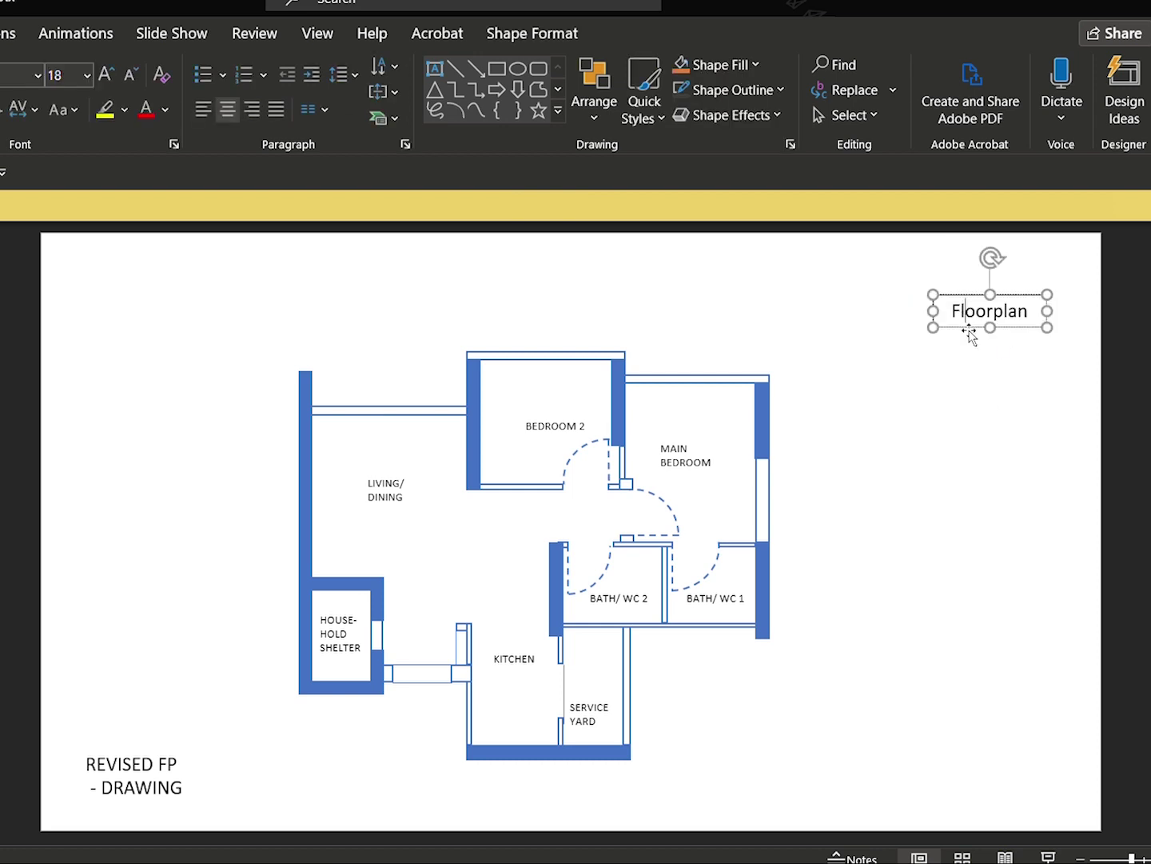
pyautogui.keyDown('shift'); pyautogui.click(759, 435); pyautogui.keyUp('shift')
pyautogui.moveTo(765, 426)
pyautogui.mouseDown()
pyautogui.moveTo(765, 446)
pyautogui.moveTo(773, 432)
pyautogui.mouseUp()
pyautogui.hotkey('ctrl', 'z')
pyautogui.keyDown('shift'); pyautogui.click(614, 486); pyautogui.keyUp('shift')
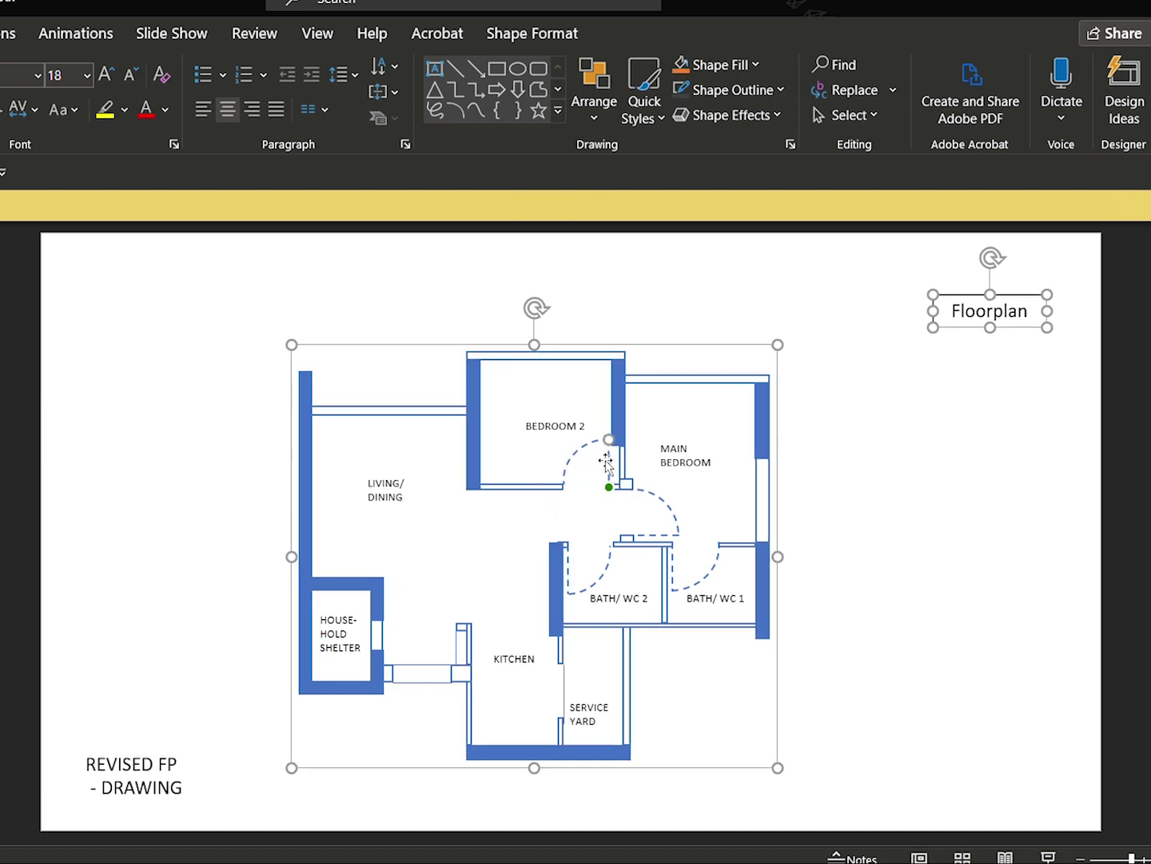
pyautogui.keyDown('shift'); pyautogui.click(576, 455); pyautogui.keyUp('shift')
pyautogui.keyDown('shift'); pyautogui.click(559, 486); pyautogui.keyUp('shift')
# Step: Group all walls, windows and doors with the "Floorplan" box, leaving the room labels out of the group
pyautogui.moveTo(832, 790); pyautogui.dragTo(251, 315)
pyautogui.moveTo(1086, 813); pyautogui.dragTo(242, 257)
pyautogui.keyDown('shift'); pyautogui.click(398, 502); pyautogui.keyUp('shift')
pyautogui.keyDown('shift'); pyautogui.click(353, 649); pyautogui.keyUp('shift')
pyautogui.keyDown('shift'); pyautogui.click(504, 665); pyautogui.keyUp('shift')
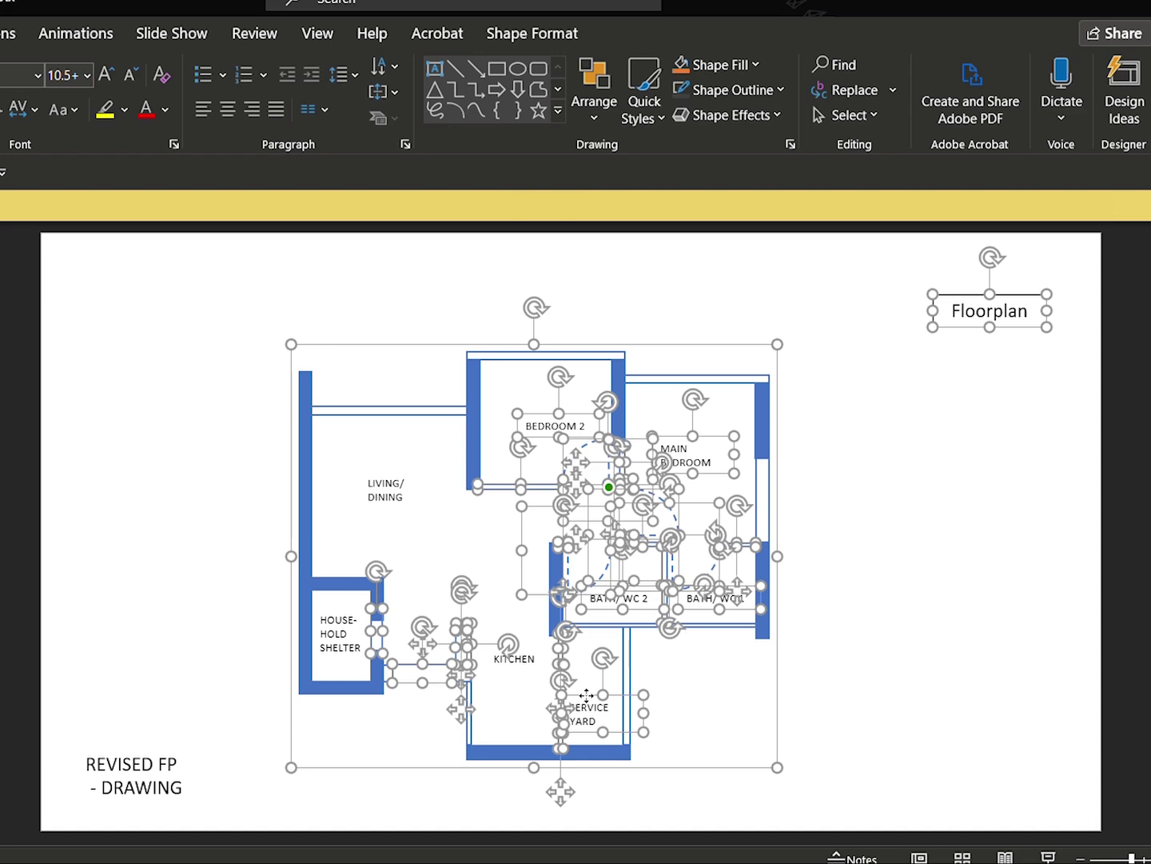
pyautogui.keyDown('shift'); pyautogui.click(587, 697); pyautogui.keyUp('shift')
pyautogui.keyDown('shift'); pyautogui.click(609, 602); pyautogui.keyUp('shift')
pyautogui.keyDown('shift'); pyautogui.click(543, 432); pyautogui.keyUp('shift')
pyautogui.keyDown('shift'); pyautogui.click(681, 459); pyautogui.keyUp('shift')
pyautogui.keyDown('shift'); pyautogui.click(688, 603); pyautogui.keyUp('shift')
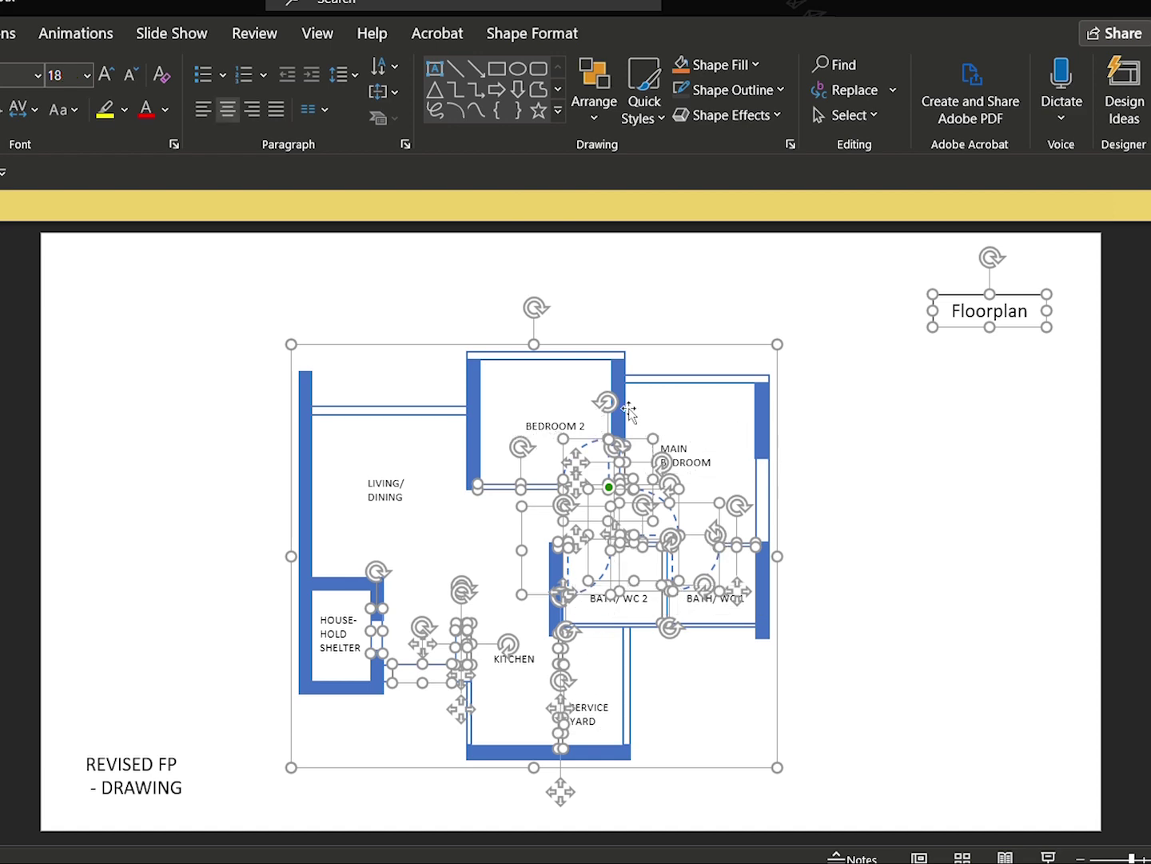
pyautogui.hotkey('ctrl', 'g')
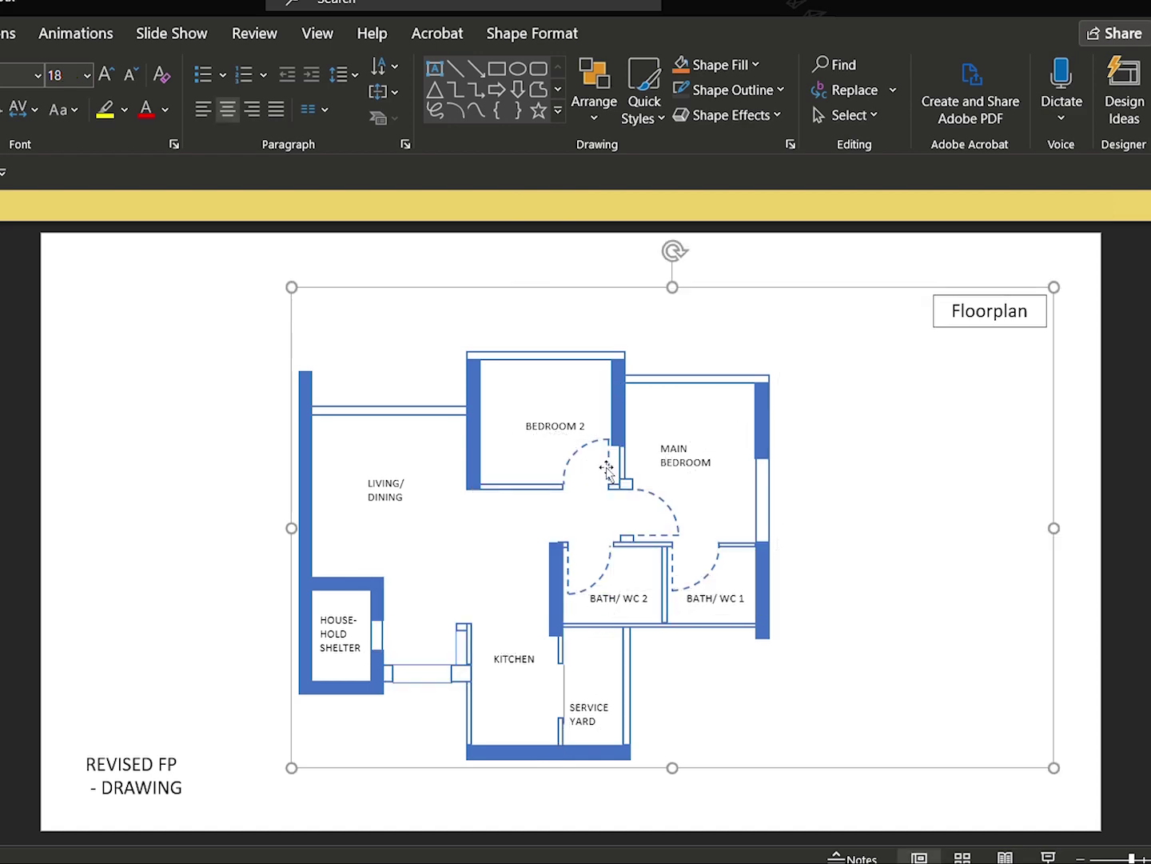
# Step: Try moving the floor plan group by its "Floorplan" box and by a wall, undoing each move
pyautogui.moveTo(945, 294); pyautogui.dragTo(909, 313)
pyautogui.hotkey('ctrl', 'z')
pyautogui.click(342, 520)
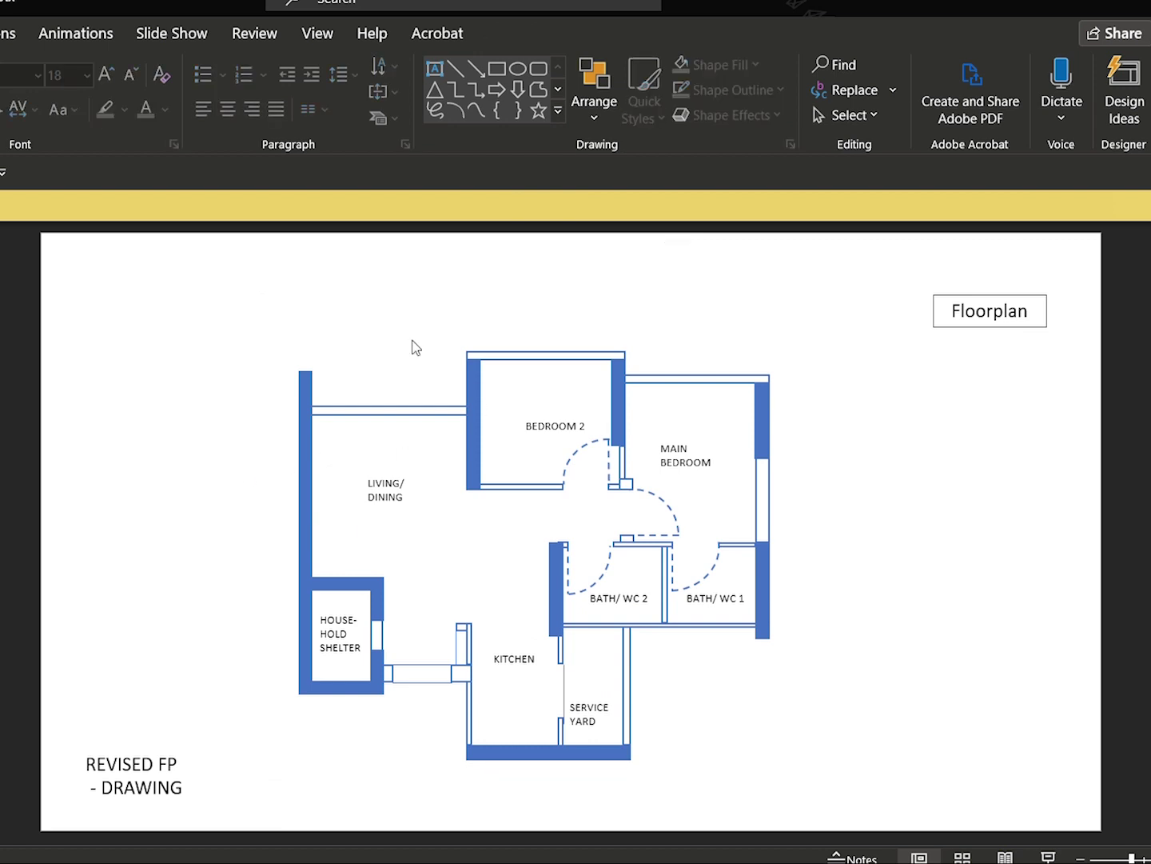
pyautogui.moveTo(472, 389); pyautogui.dragTo(451, 378)
pyautogui.hotkey('ctrl', 'z')
pyautogui.click(288, 264)
# Step: Duplicate the "Floorplan" box directly below itself and change the copy's text to "Labels"
pyautogui.click(966, 296)
pyautogui.click(966, 296)
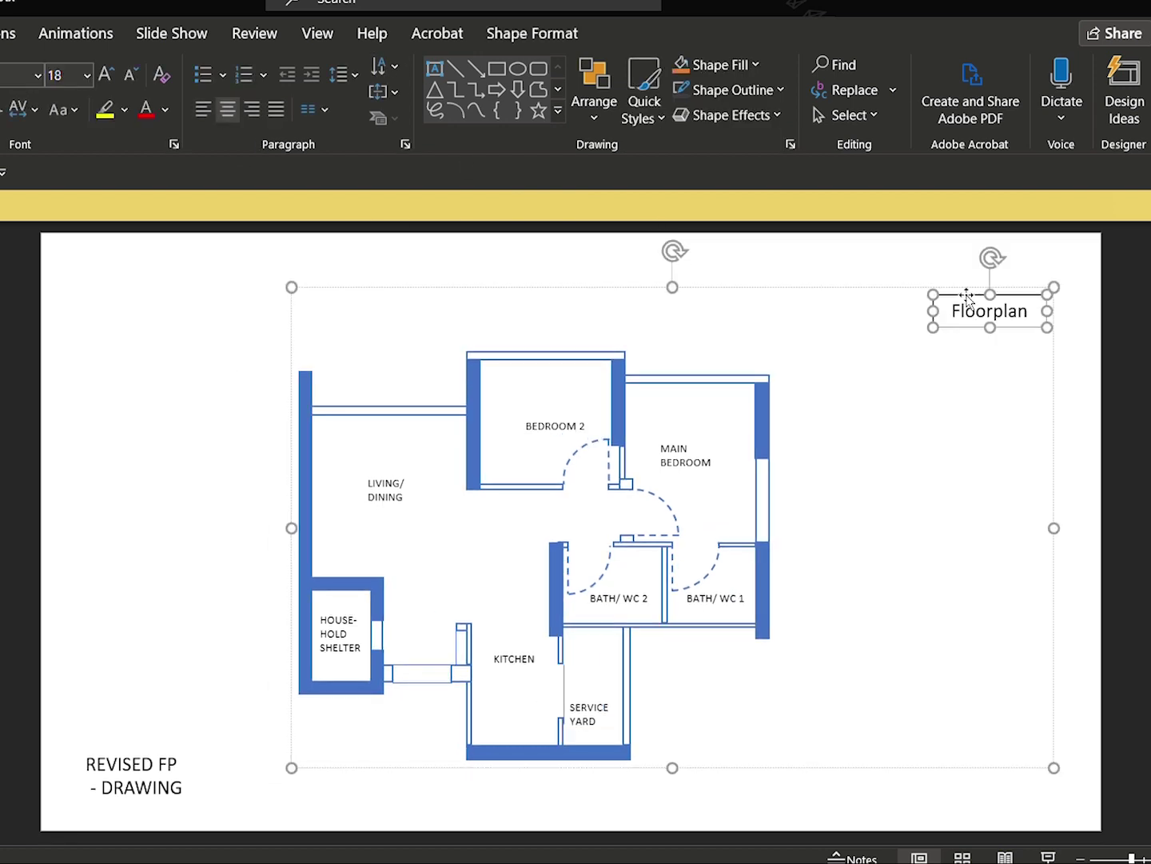
pyautogui.hotkey('ctrl', 'c')
pyautogui.hotkey('ctrl', 'v')
pyautogui.moveTo(1027, 340); pyautogui.dragTo(1012, 363)
pyautogui.doubleClick(1011, 361)
pyautogui.write('Labels')
pyautogui.click(1018, 368)
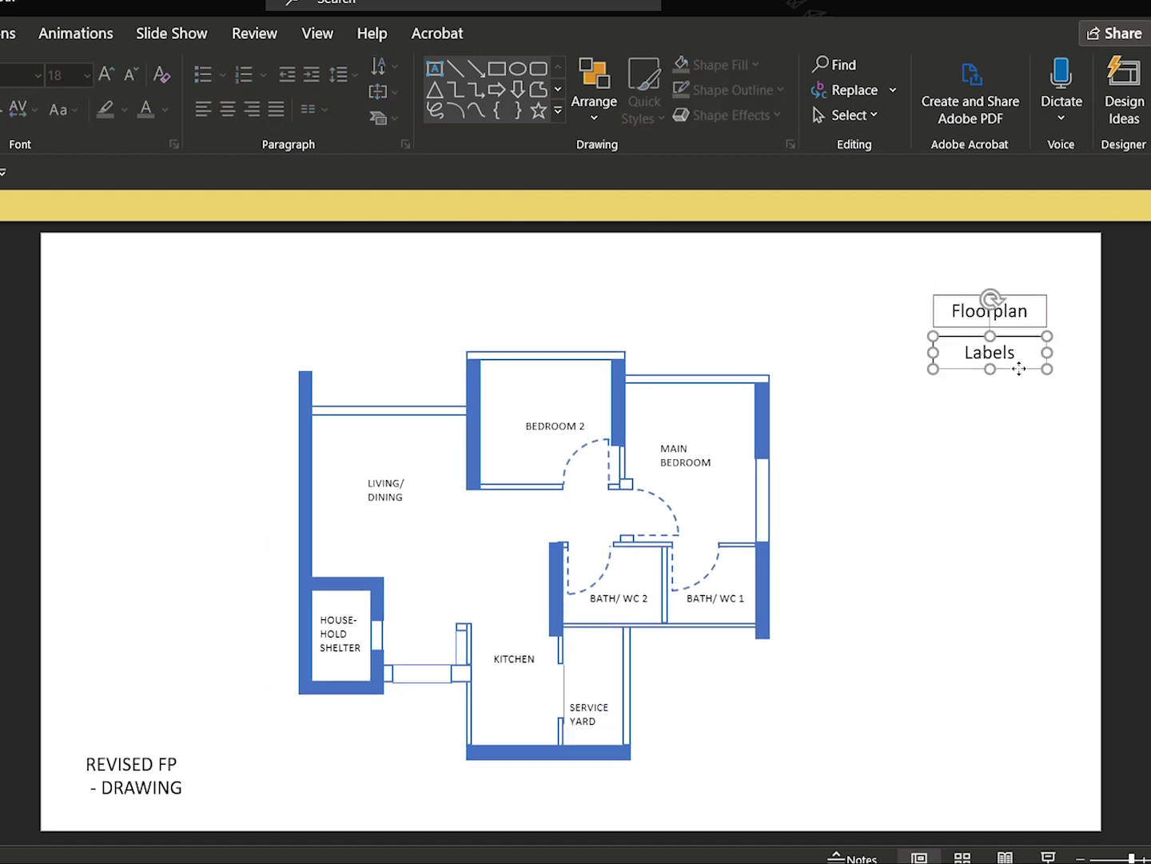
# Step: Group the "Labels" box with all the room labels, and undo a short test move of the group
pyautogui.keyDown('shift'); pyautogui.click(718, 468); pyautogui.keyUp('shift')
pyautogui.keyDown('shift'); pyautogui.click(559, 425); pyautogui.keyUp('shift')
pyautogui.keyDown('shift'); pyautogui.click(385, 490); pyautogui.keyUp('shift')
pyautogui.keyDown('shift'); pyautogui.click(618, 599); pyautogui.keyUp('shift')
pyautogui.keyDown('shift'); pyautogui.click(716, 599); pyautogui.keyUp('shift')
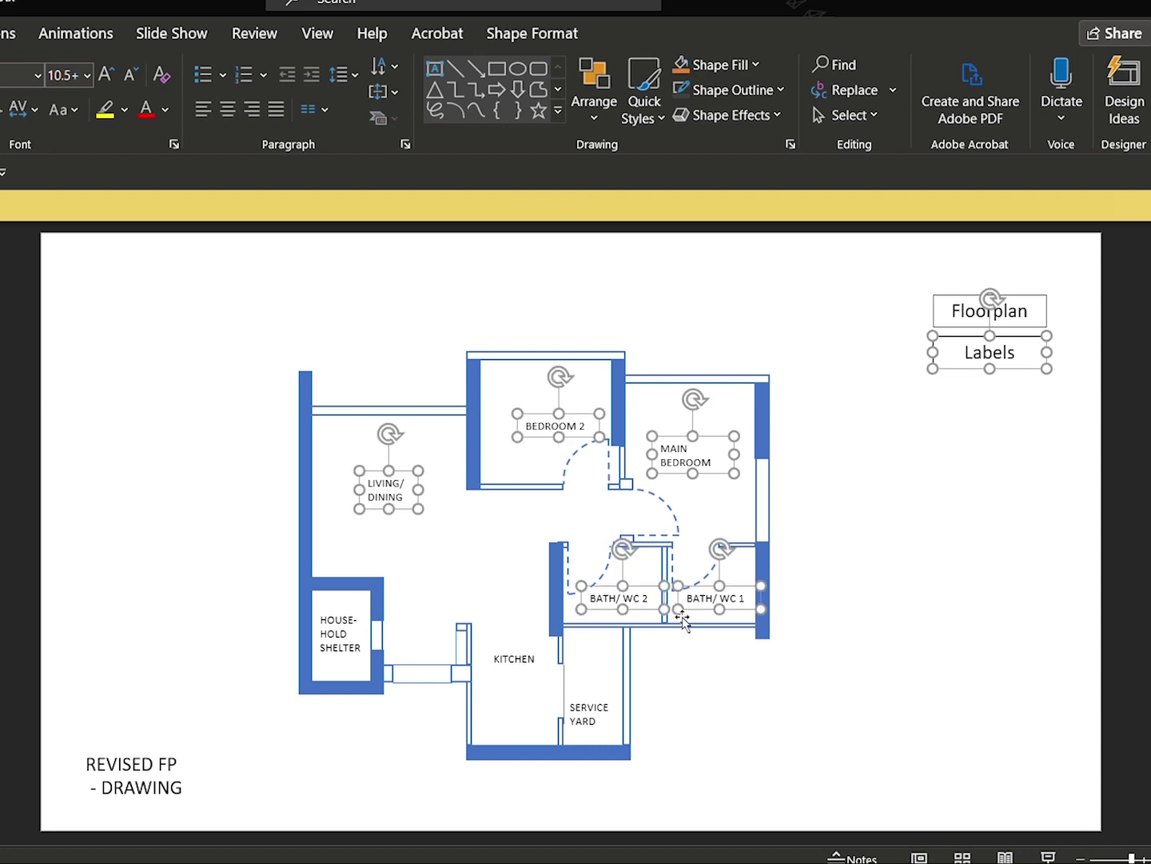
pyautogui.keyDown('shift'); pyautogui.click(514, 658); pyautogui.keyUp('shift')
pyautogui.keyDown('shift'); pyautogui.click(596, 718); pyautogui.keyUp('shift')
pyautogui.keyDown('shift'); pyautogui.click(348, 640); pyautogui.keyUp('shift')
pyautogui.moveTo(584, 413); pyautogui.dragTo(576, 407)
pyautogui.hotkey('ctrl', 'z')
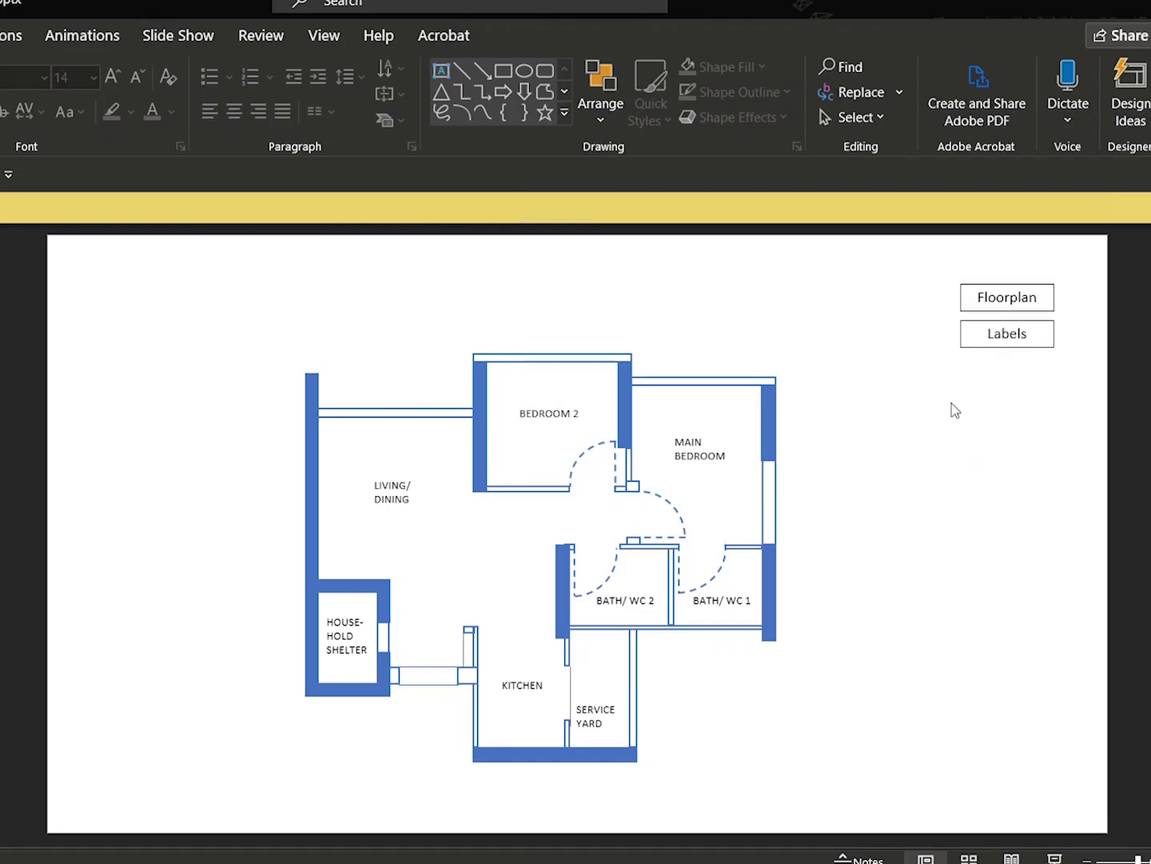
# Step: Duplicate the "Labels" box directly below itself and change the copy's text to "Furniture"
pyautogui.click(968, 341)
pyautogui.click(1073, 379)
pyautogui.click(1031, 346)
pyautogui.click(1031, 346)
pyautogui.hotkey('ctrl', 'c')
pyautogui.hotkey('ctrl', 'v')
pyautogui.moveTo(1048, 361); pyautogui.dragTo(1035, 384)
pyautogui.write('Furniture')
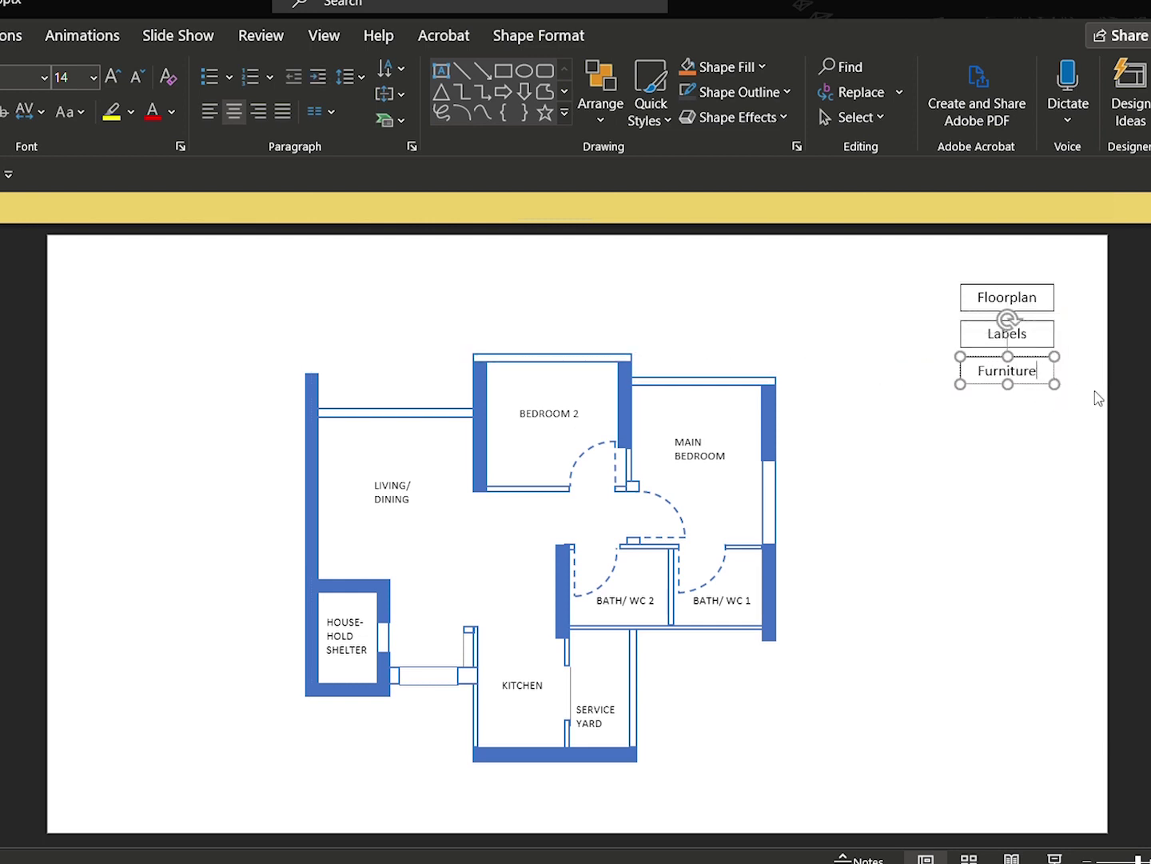
pyautogui.click(1079, 409)
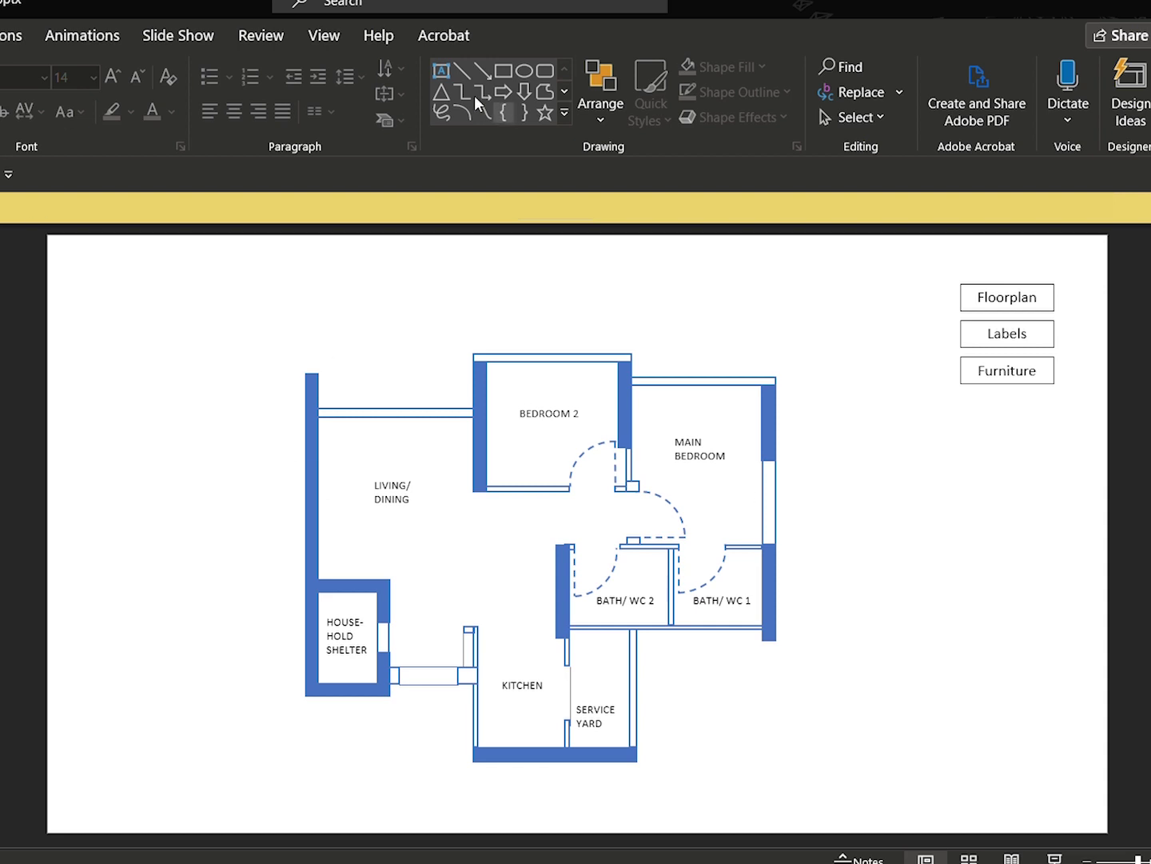
pyautogui.click(441, 70)
pyautogui.moveTo(918, 457); pyautogui.dragTo(1054, 720)
pyautogui.write('Furniture')
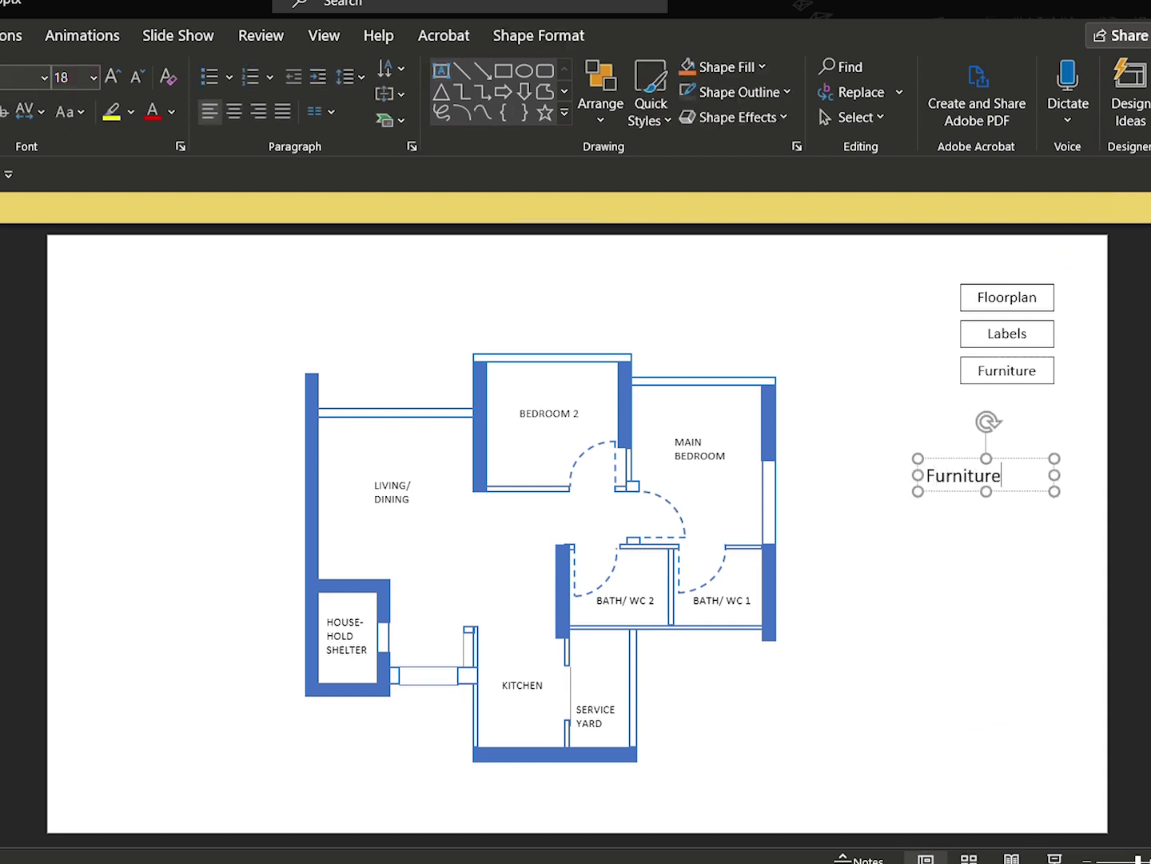
pyautogui.write(' to include:')
pyautogui.click(946, 456)
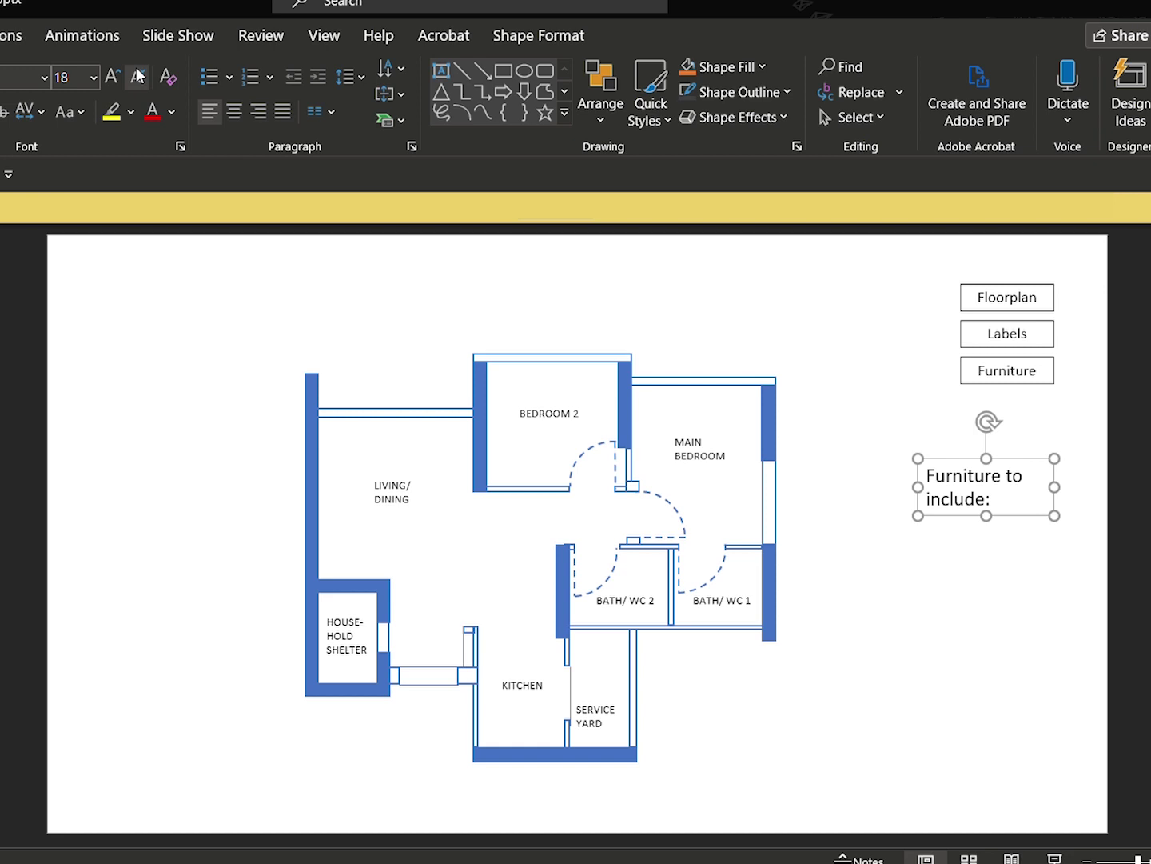
pyautogui.click(137, 78)
pyautogui.click(138, 78)
pyautogui.click(137, 78)
pyautogui.click(137, 77)
pyautogui.click(112, 76)
pyautogui.click(112, 75)
pyautogui.click(1049, 472)
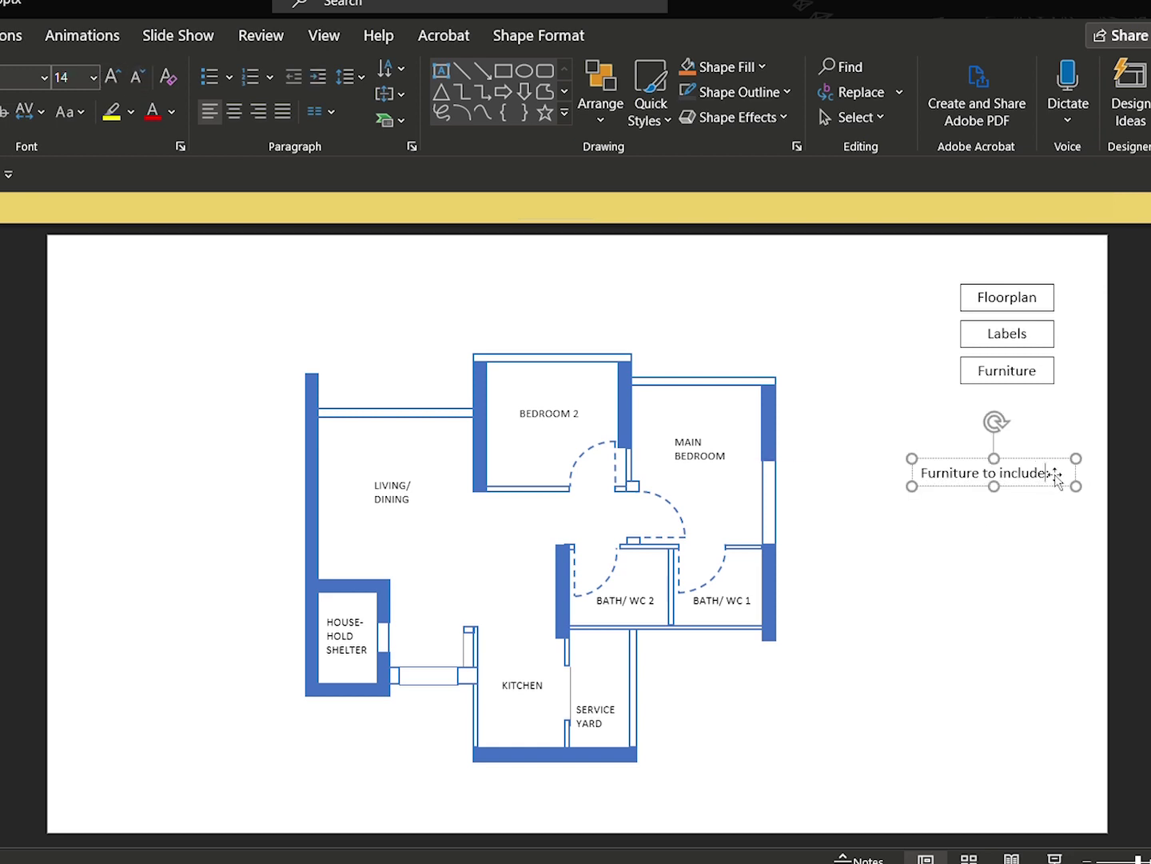
pyautogui.press('Escape')
pyautogui.press('Delete')
# Step: Paste the prepared "FURNITURES TO INCLUDE:" list for living/dining, kitchen and bedroom below the "Furniture" box
pyautogui.hotkey('ctrl', 'v')
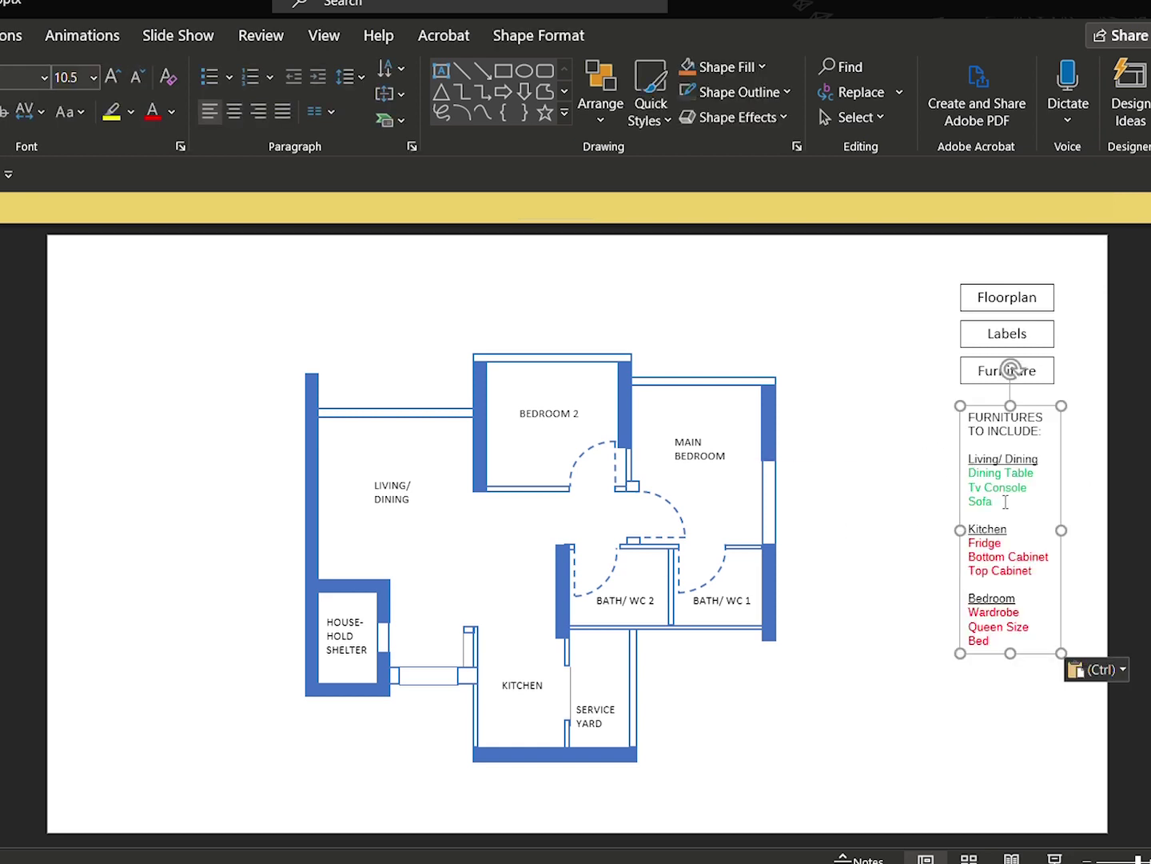
pyautogui.click(915, 479)
# Step: Draw a narrow upright rectangle against Bedroom 2's wall inside the living room and give it a light gold fill
pyautogui.click(504, 70)
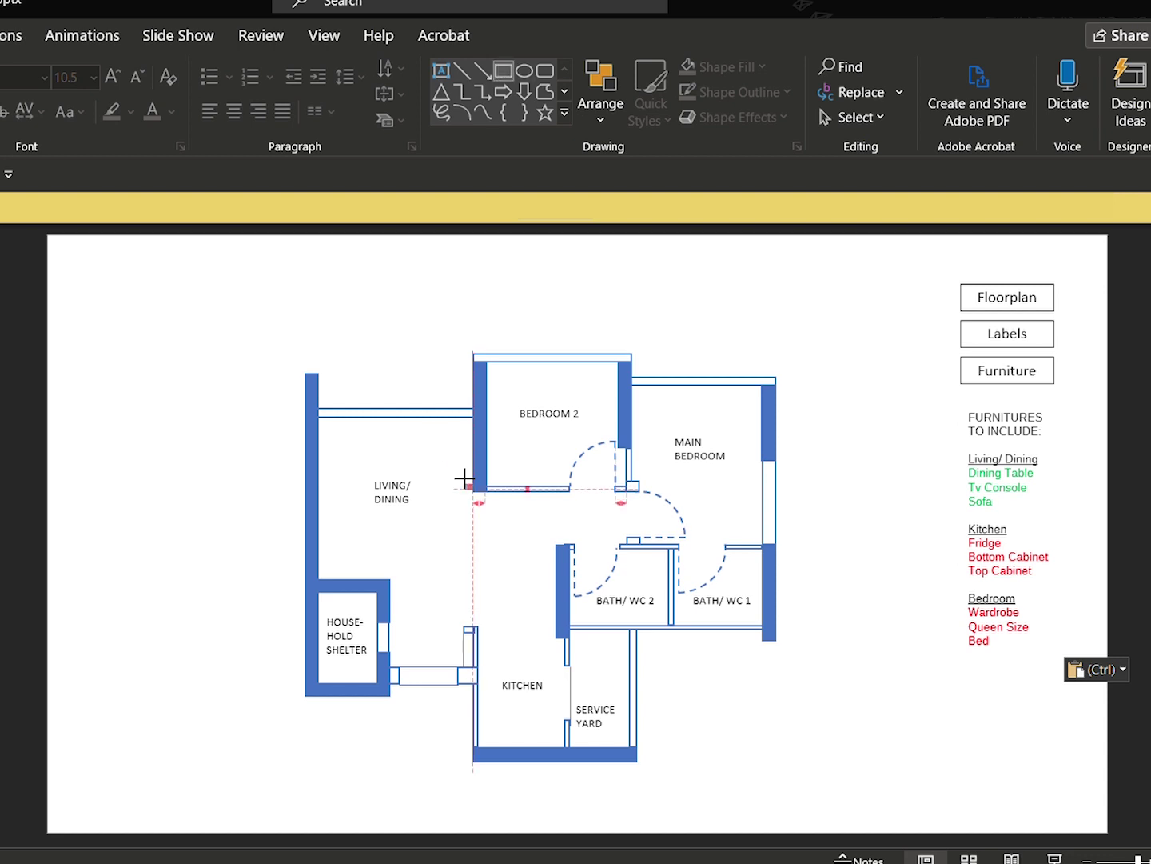
pyautogui.moveTo(473, 490); pyautogui.dragTo(450, 417)
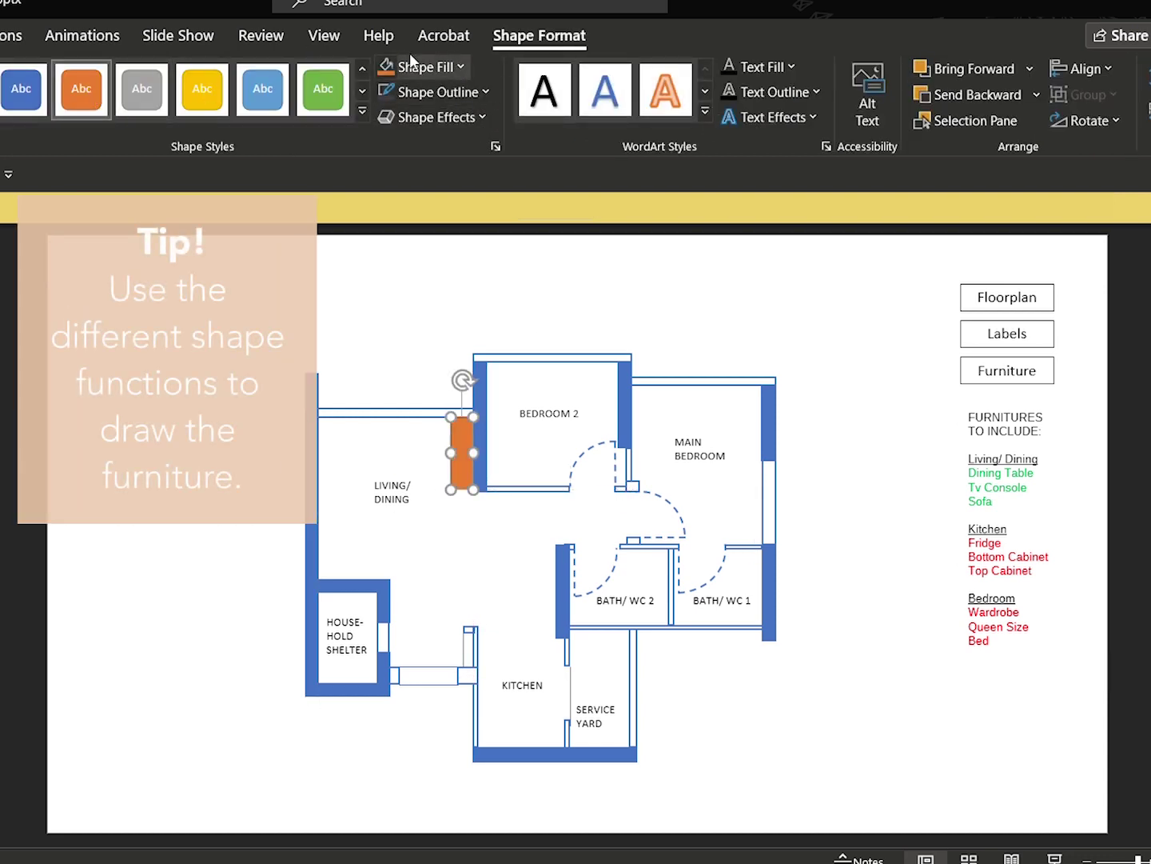
pyautogui.click(208, 74)
pyautogui.click(428, 67)
pyautogui.click(503, 152)
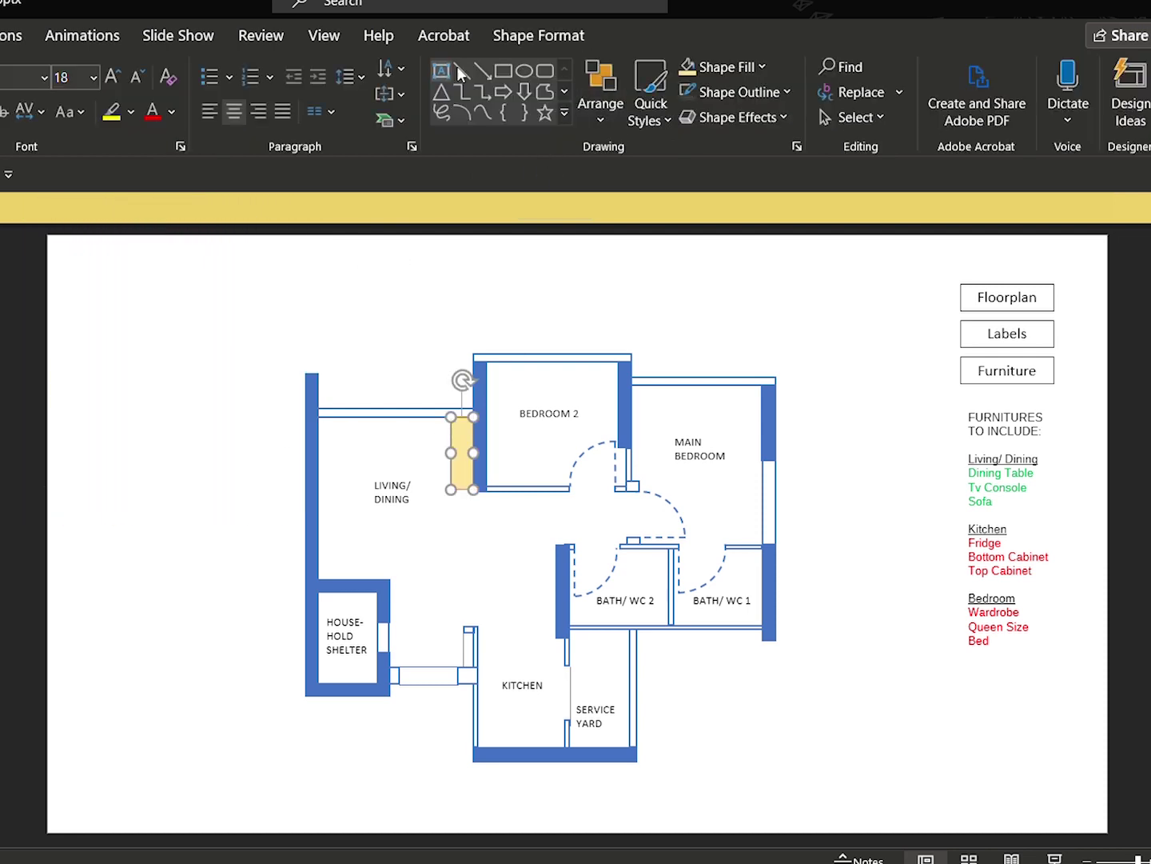
pyautogui.click(723, 68)
pyautogui.click(815, 160)
pyautogui.click(133, 451)
# Step: Place a copy of the gold rectangle above the household shelter, with a narrower copy along its right side
pyautogui.click(463, 455)
pyautogui.moveTo(451, 452)
pyautogui.mouseDown()
pyautogui.moveTo(463, 459)
pyautogui.moveTo(391, 544)
pyautogui.moveTo(347, 564)
pyautogui.moveTo(344, 523)
pyautogui.moveTo(366, 518)
pyautogui.mouseUp()
pyautogui.hotkey('ctrl', 'v')
pyautogui.moveTo(349, 509); pyautogui.dragTo(376, 551)
pyautogui.hotkey('ctrl', 'c')
pyautogui.hotkey('ctrl', 'v')
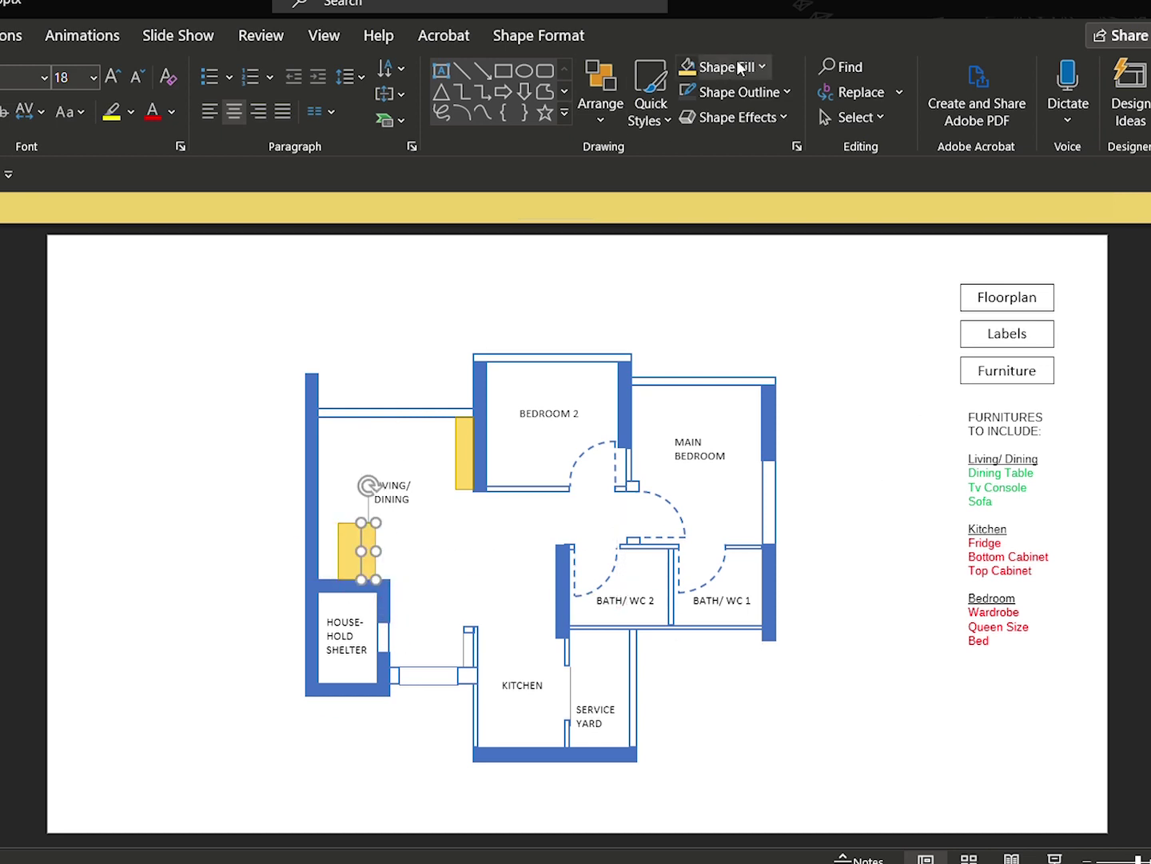
# Step: Set the narrow strip's fill to gold and place a copy of it along the wider rectangle's left side
pyautogui.click(744, 68)
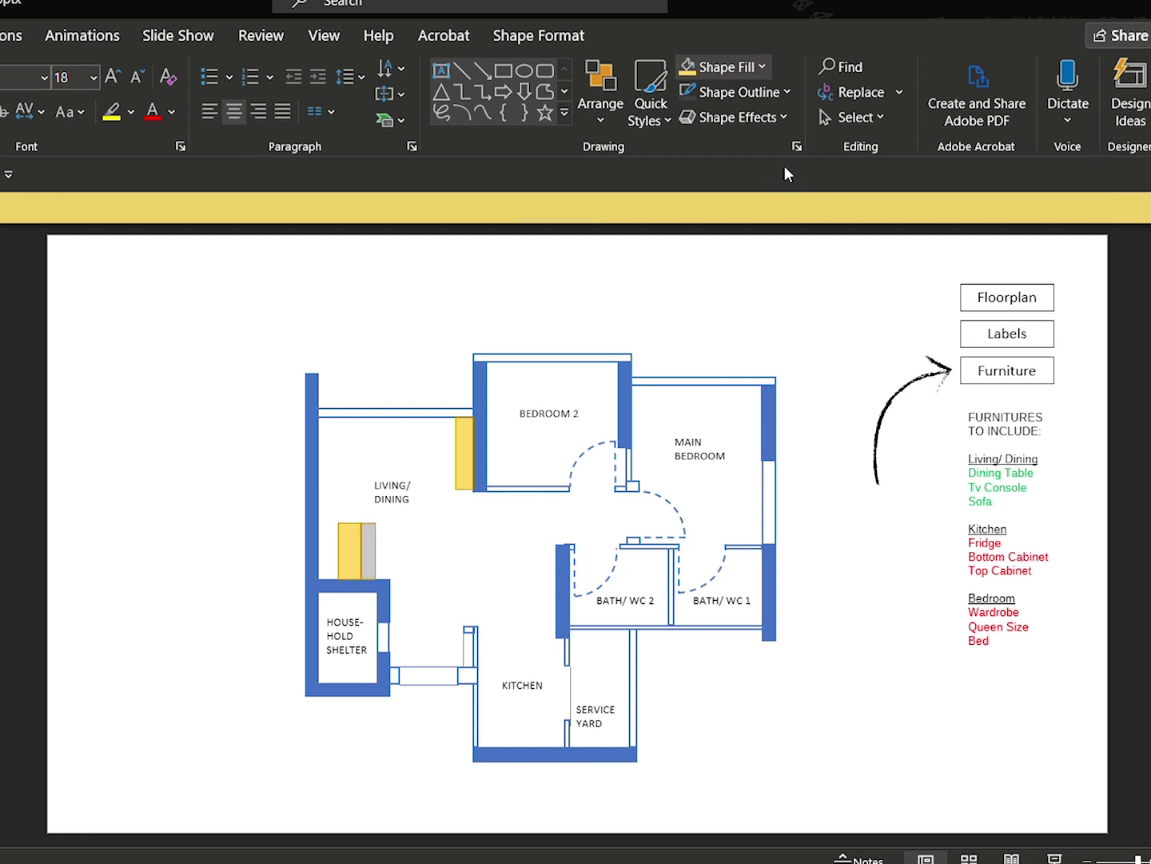
pyautogui.click(801, 168)
pyautogui.hotkey('ctrl', 'c')
pyautogui.hotkey('ctrl', 'v')
pyautogui.moveTo(380, 555); pyautogui.dragTo(331, 540)
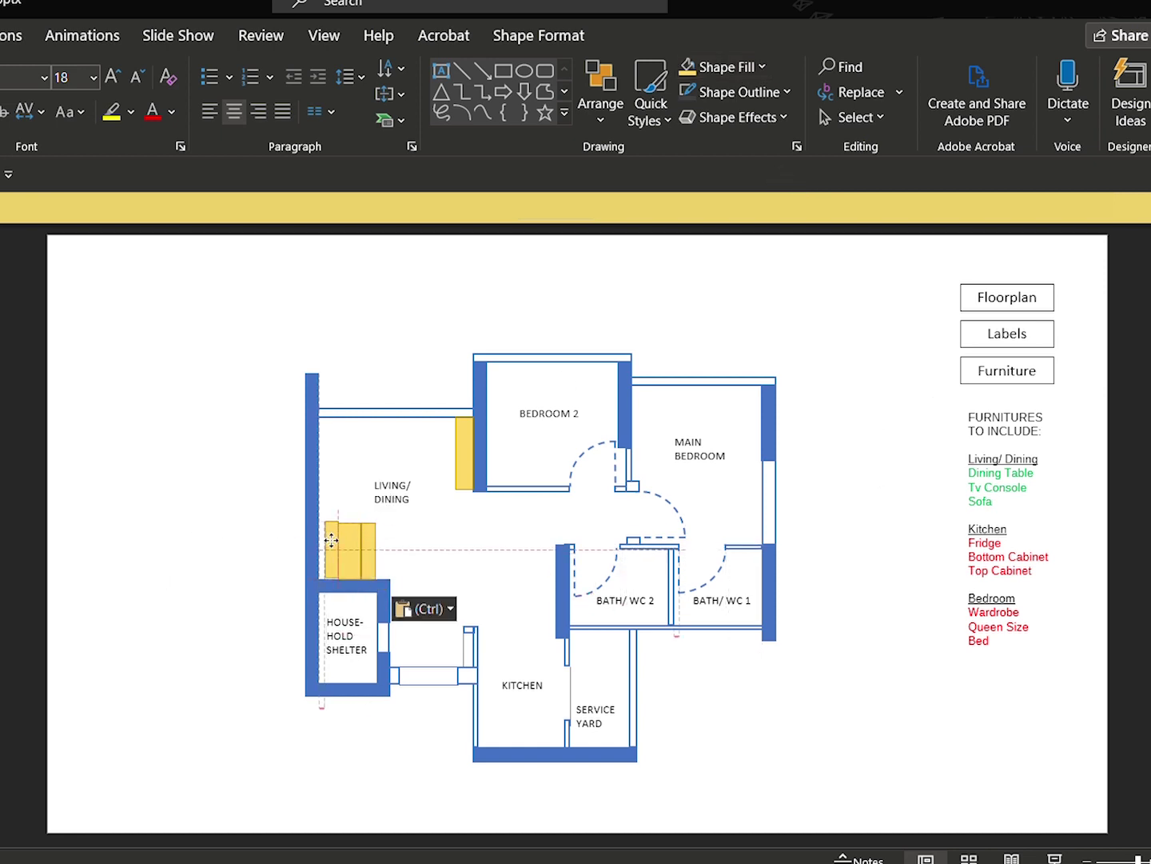
pyautogui.click(241, 519)
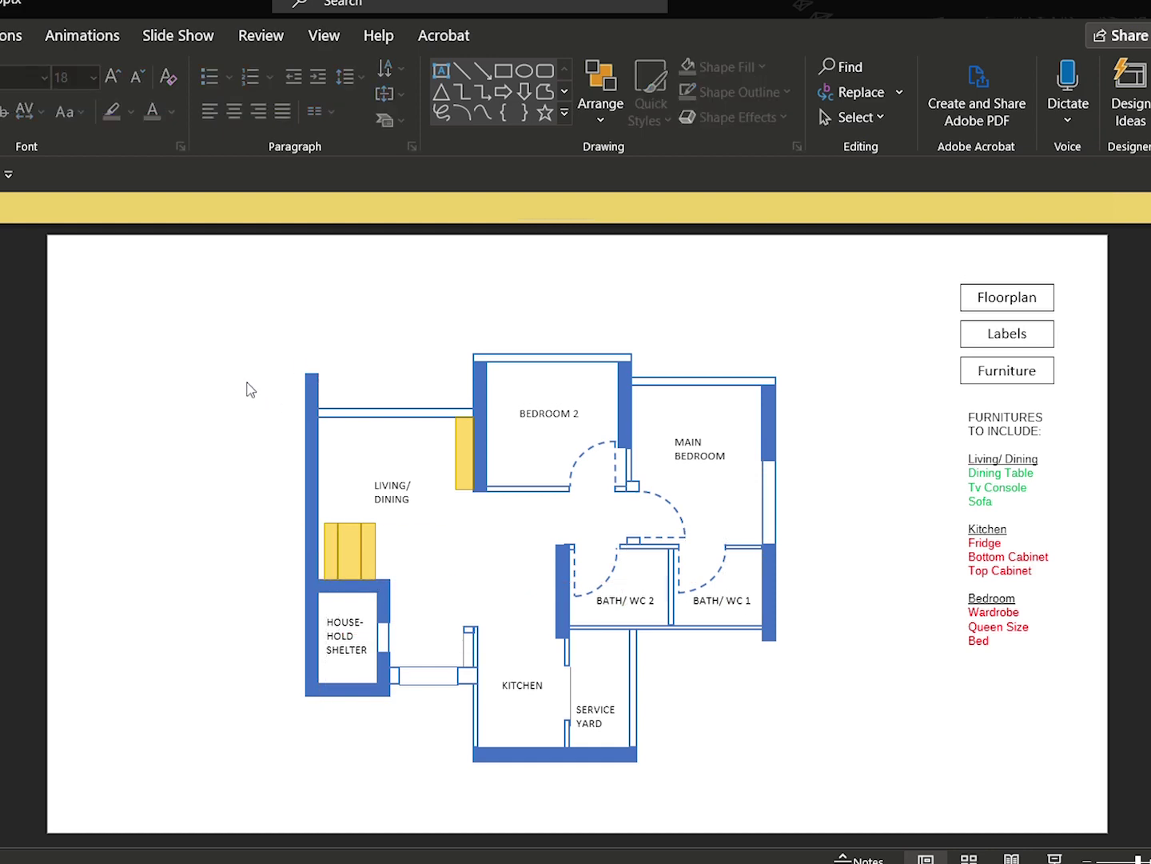
pyautogui.click(367, 537)
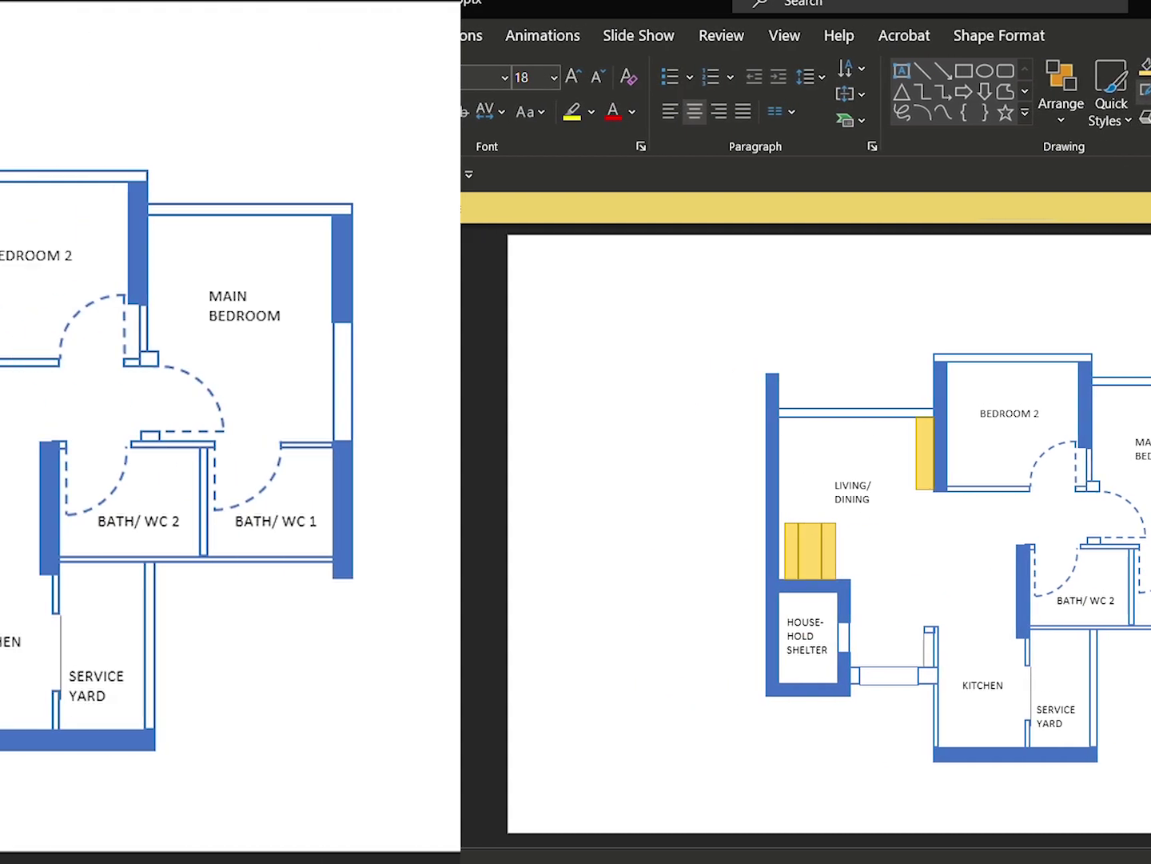